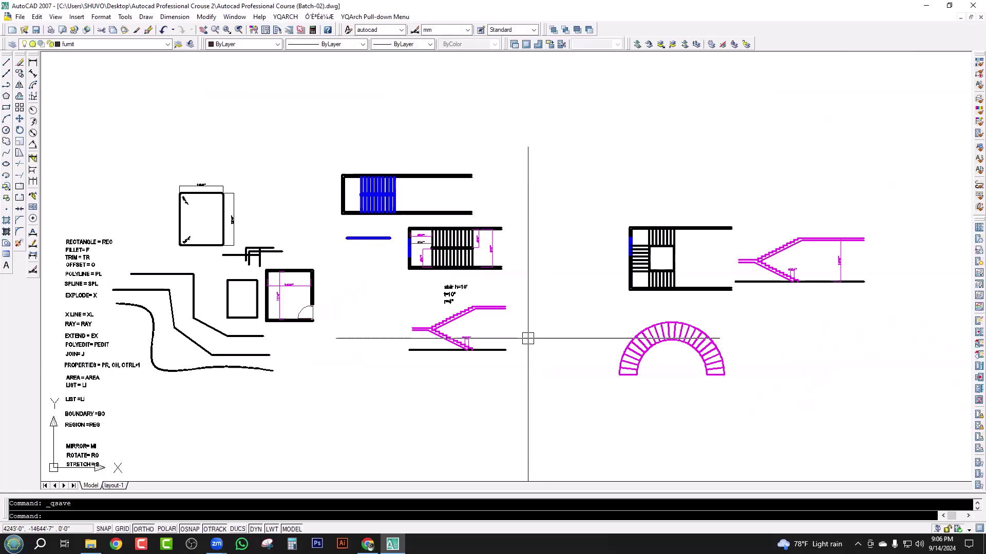
Step: Join the two short baseline segments below the 44'-0" plot edge into one line
scroll(528, 338, "down", 3)
scroll(543, 370, "down", 1)
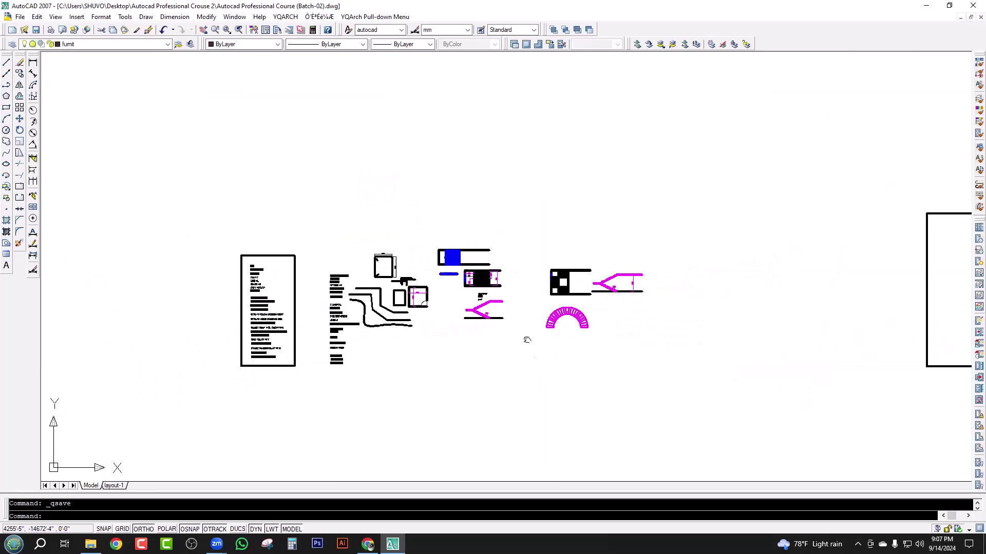
scroll(524, 317, "up", 1)
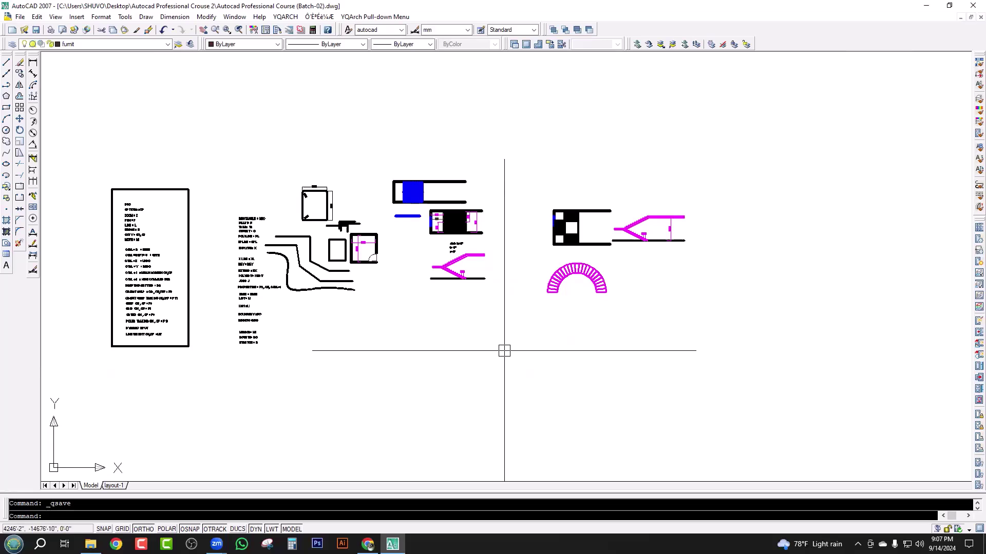
scroll(504, 350, "up", 1)
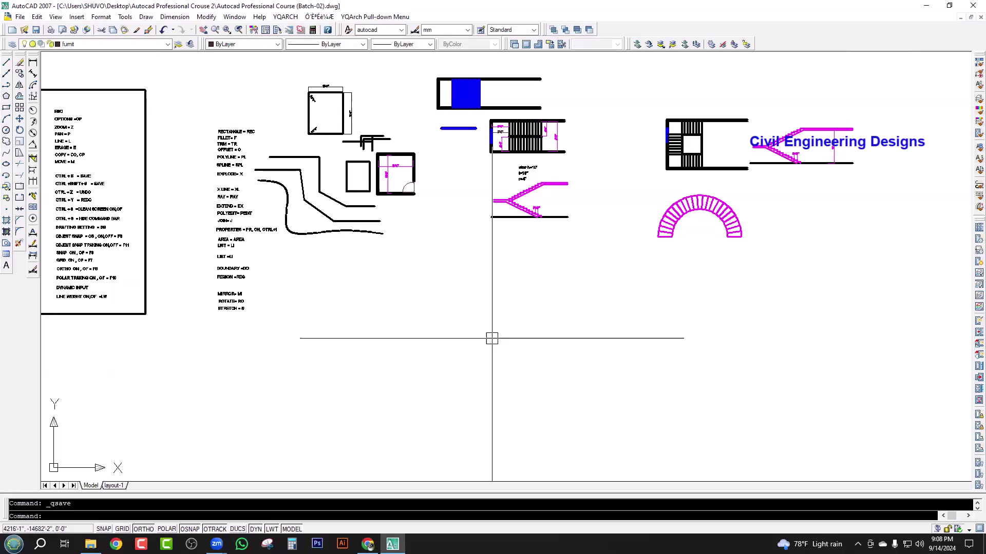
middle_click_drag(492, 338, 431, 448)
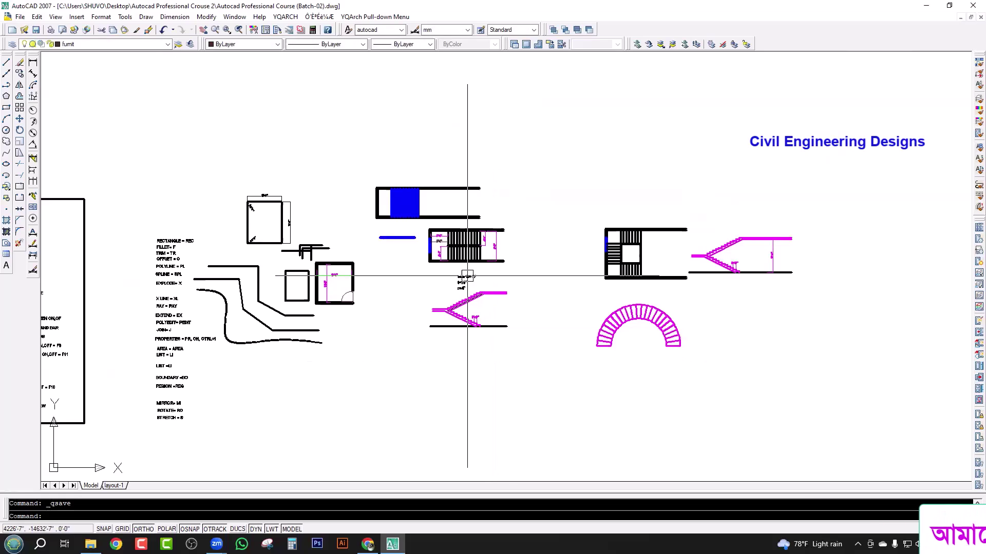
middle_click_drag(460, 383, 454, 332)
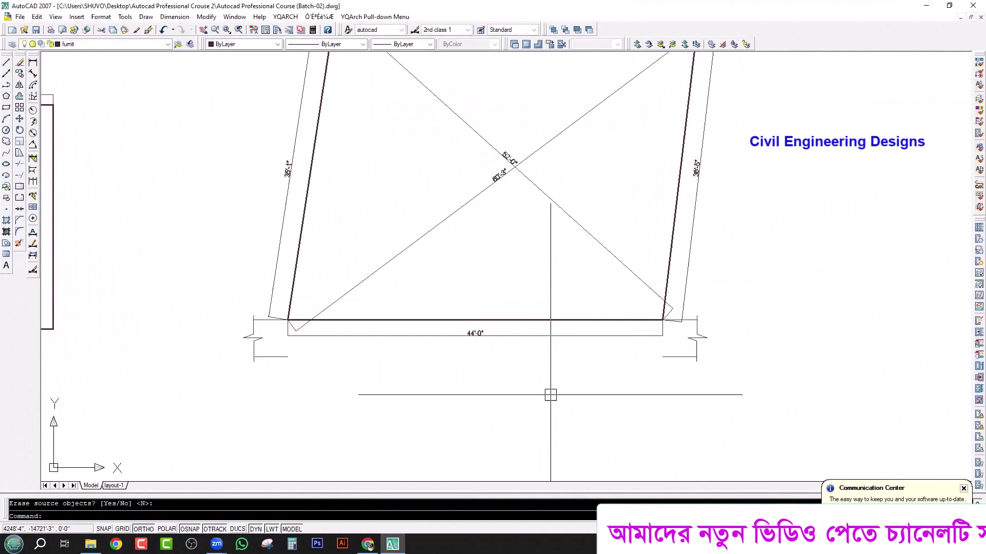
type("j")
key("Return")
left_click(678, 357)
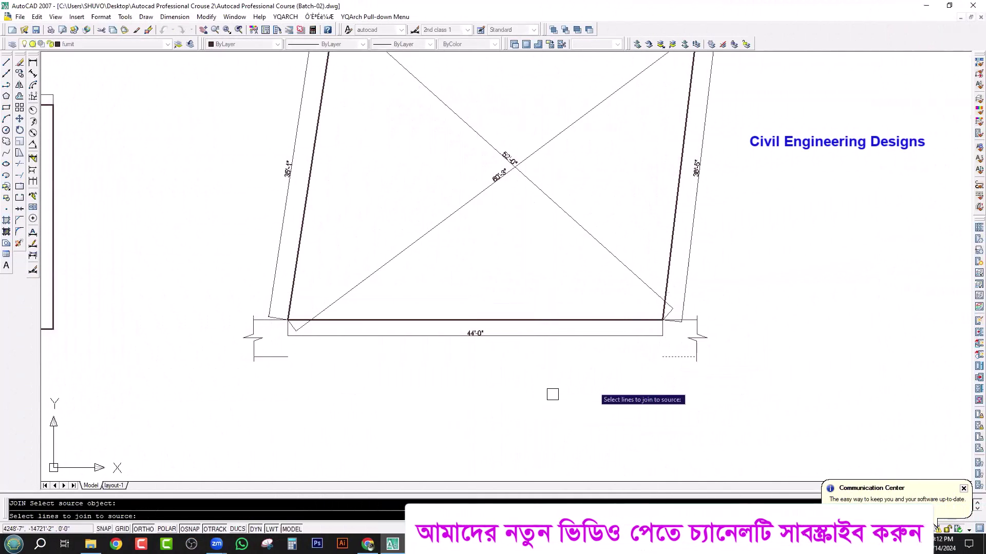
left_click(272, 357)
key("Return")
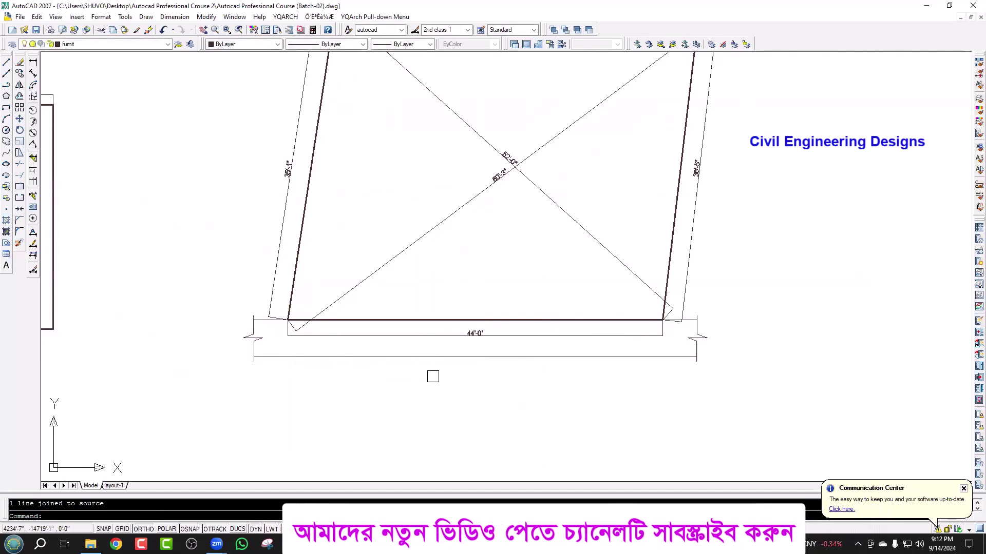
Step: Save the drawing and zoom around to check the joined line
key("ctrl+s")
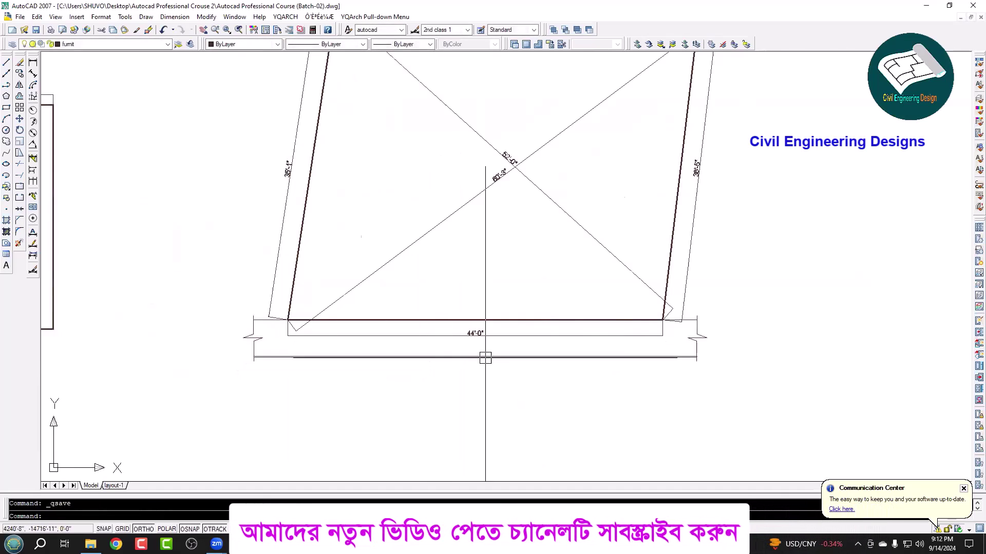
scroll(486, 359, "down", 2)
scroll(486, 360, "up", 1)
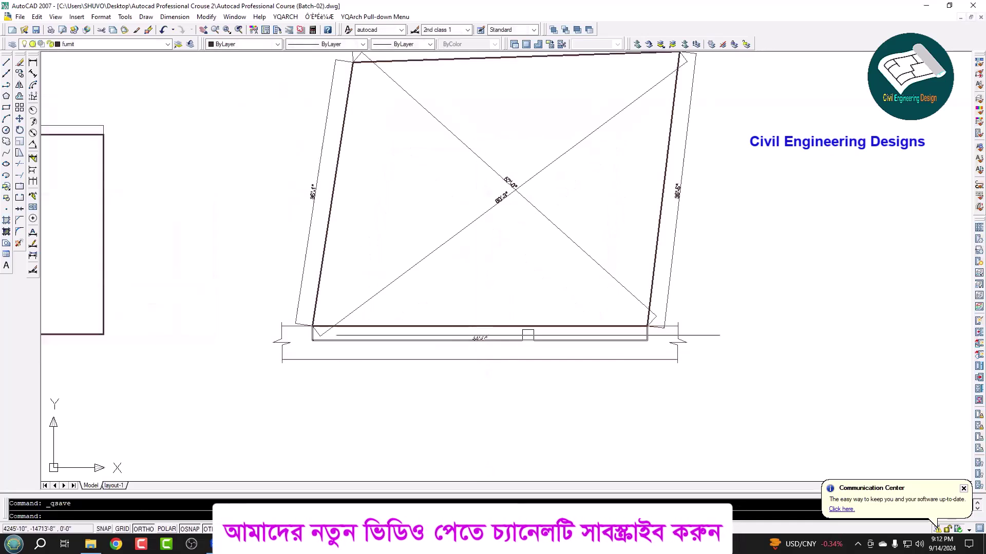
scroll(485, 363, "down", 5)
scroll(484, 363, "up", 3)
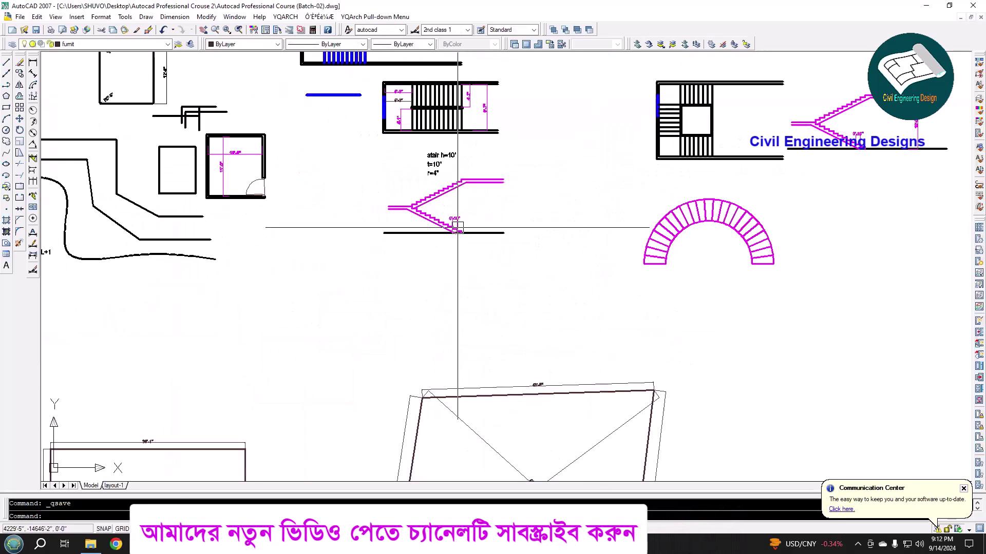
scroll(532, 293, "down", 3)
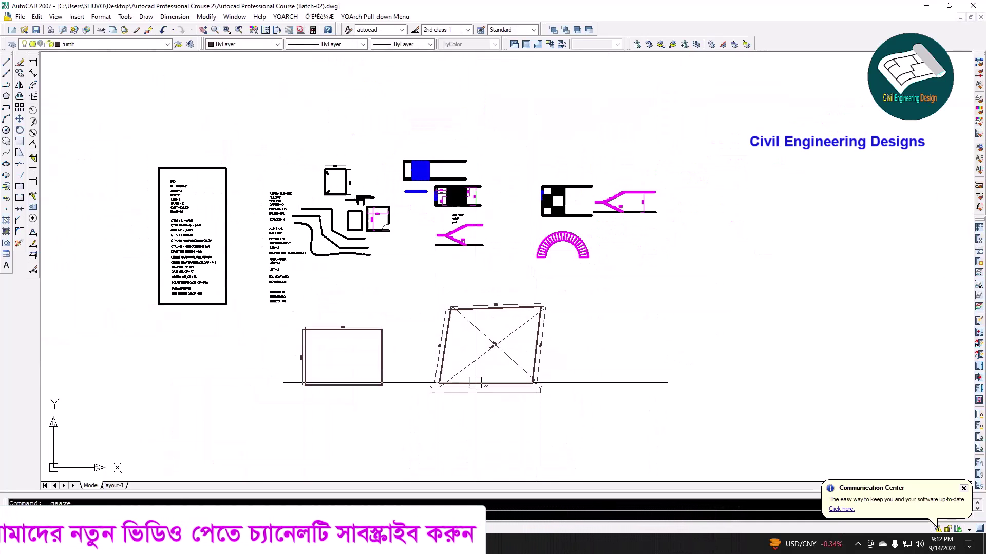
scroll(469, 383, "up", 4)
scroll(374, 440, "up", 1)
scroll(290, 372, "down", 1)
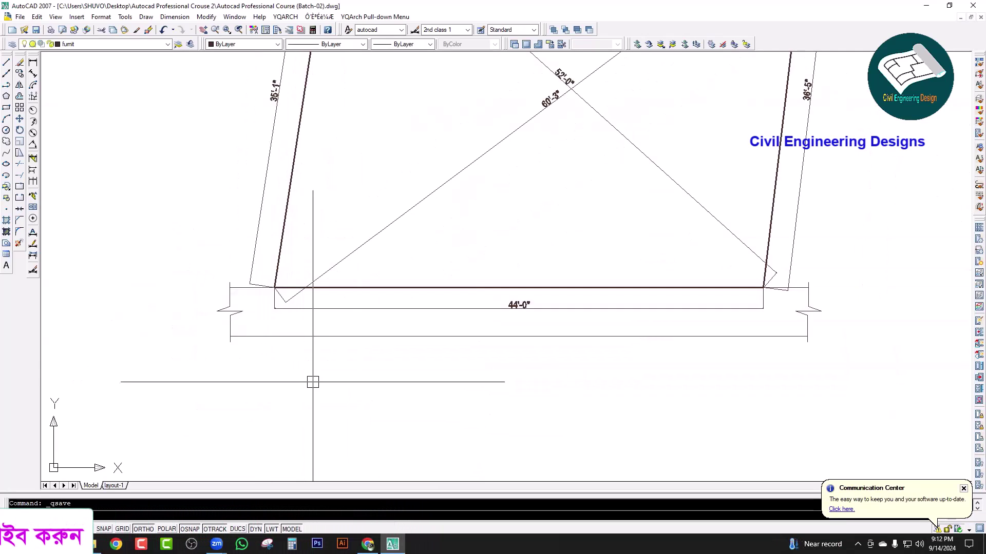
scroll(352, 396, "down", 1)
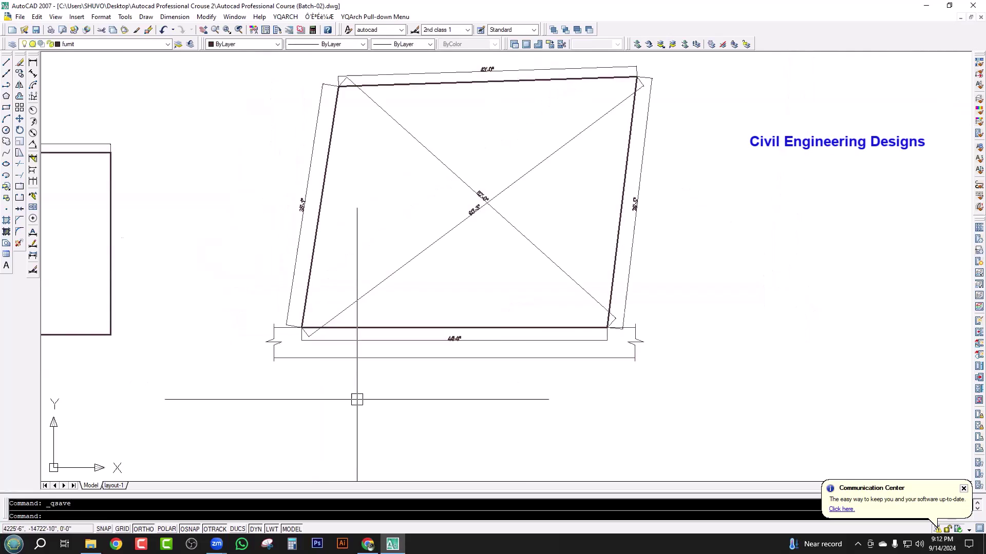
scroll(385, 281, "down", 1)
scroll(407, 311, "up", 1)
scroll(406, 311, "up", 1)
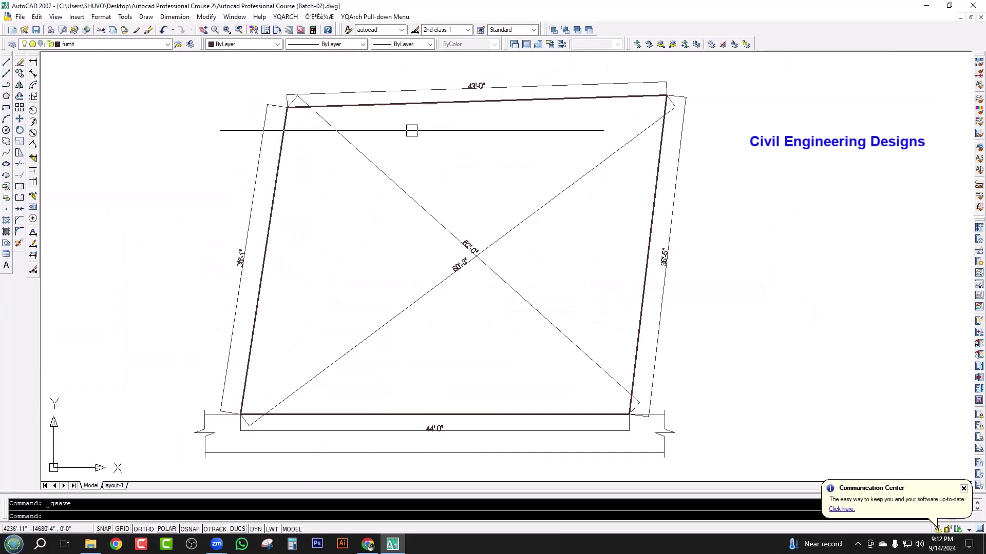
scroll(409, 293, "down", 1)
scroll(409, 292, "up", 2)
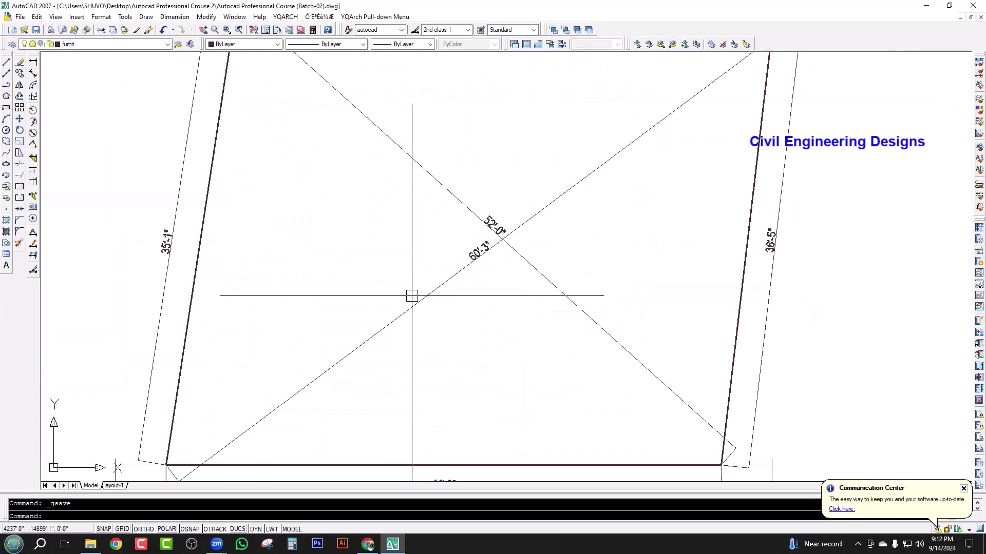
scroll(411, 293, "down", 2)
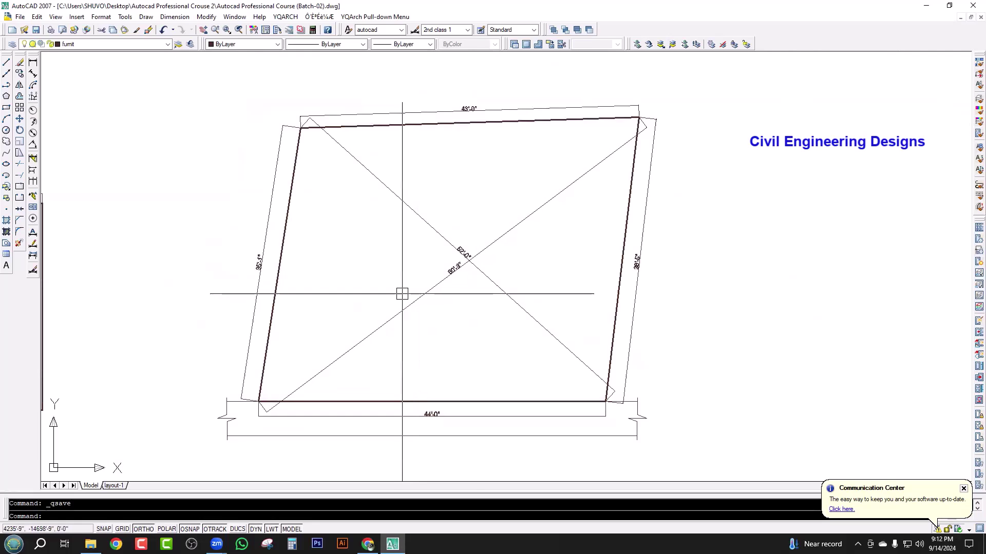
scroll(411, 292, "up", 1)
scroll(411, 293, "down", 2)
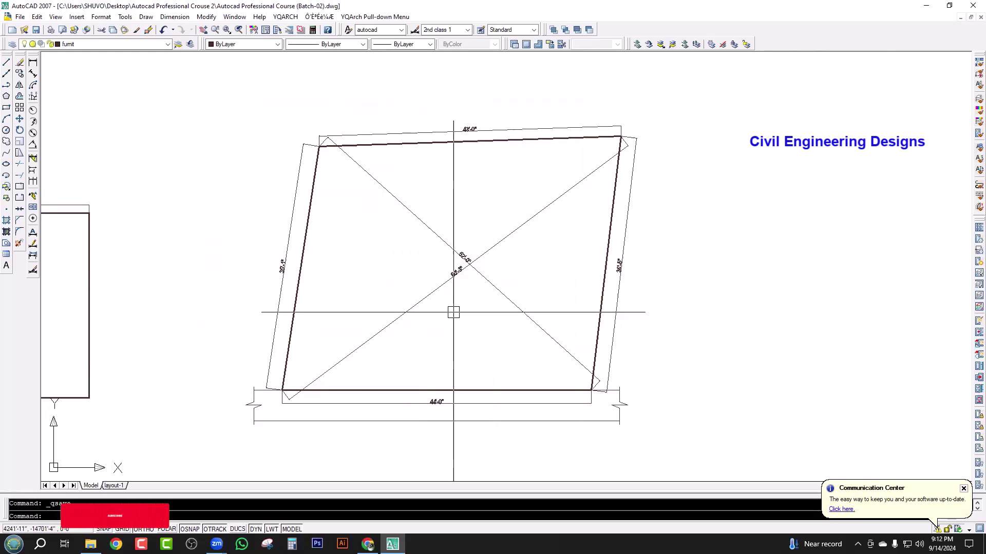
scroll(578, 215, "up", 1)
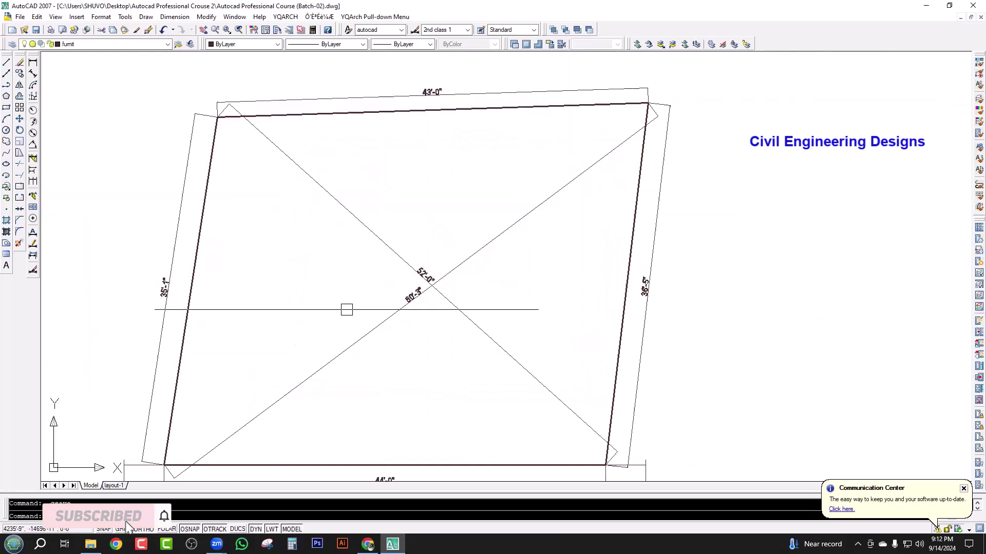
Step: Recentre the plot on the canvas and save the drawing again
middle_click_drag(345, 310, 399, 272)
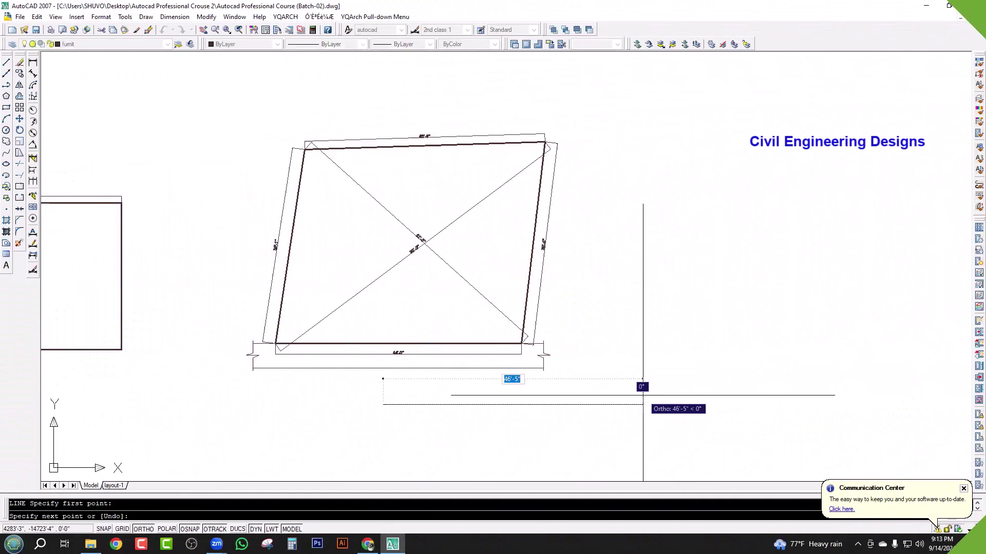
key("ctrl+s")
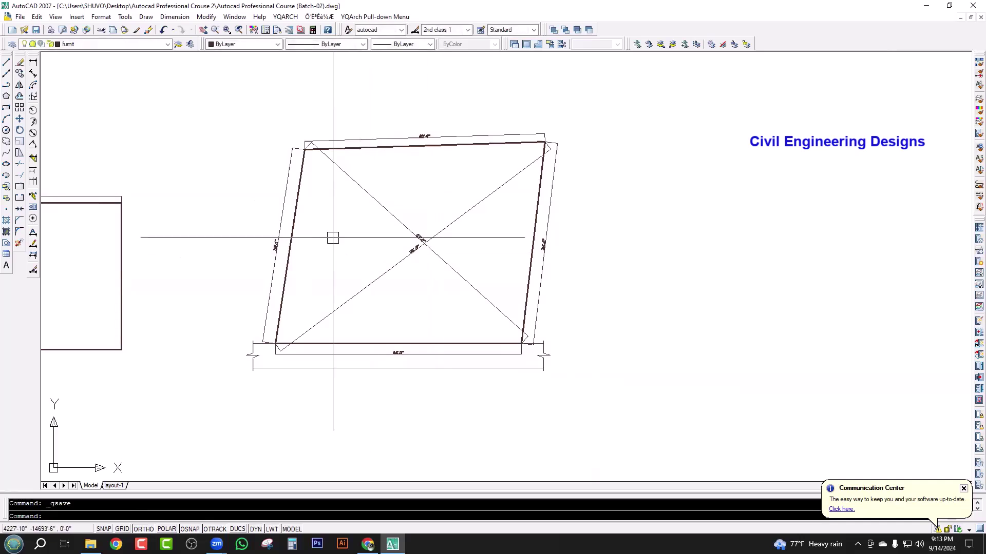
scroll(334, 224, "up", 2)
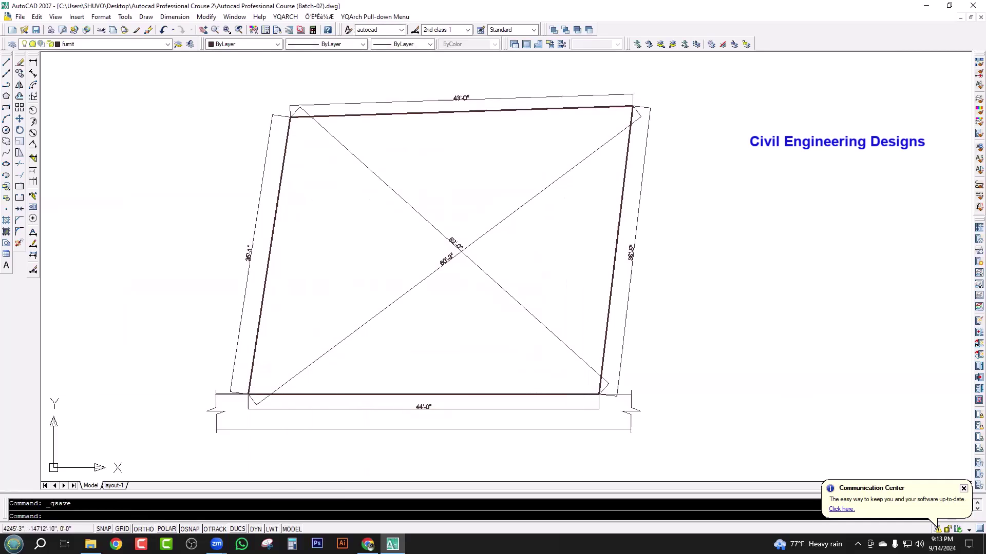
scroll(321, 421, "up", 2)
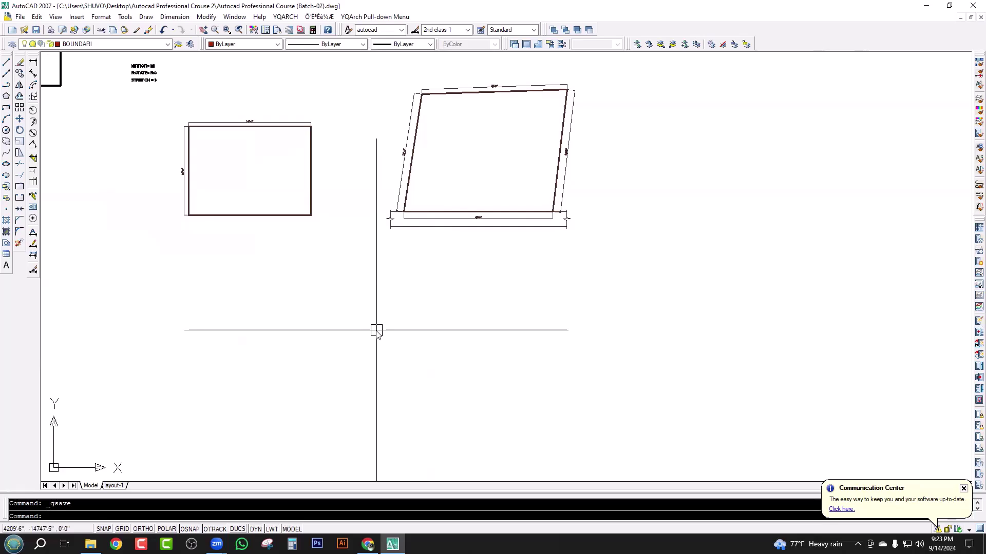
Step: Start a polyline below the plot with Ortho on and draw the 60' bottom edge
type("p")
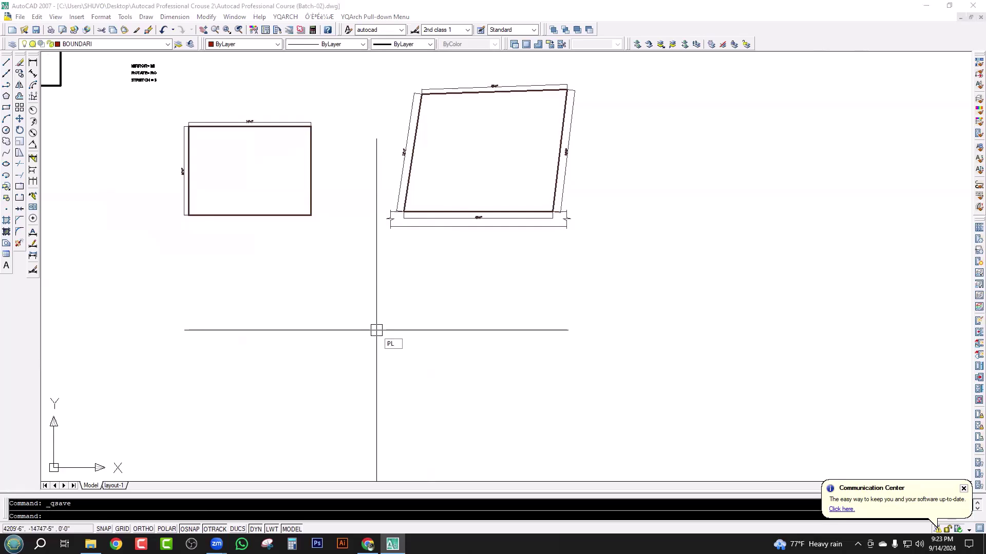
key("Return")
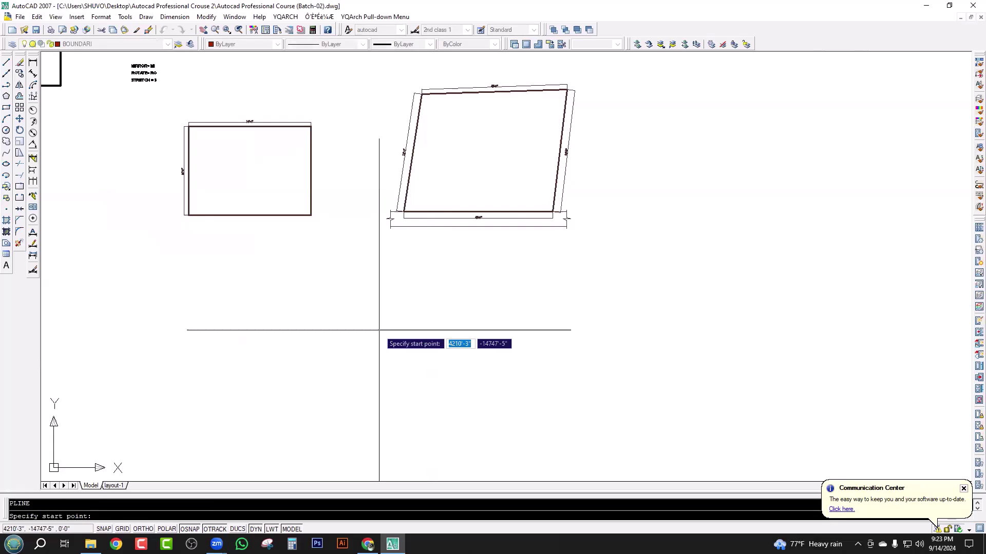
scroll(379, 330, "down", 3)
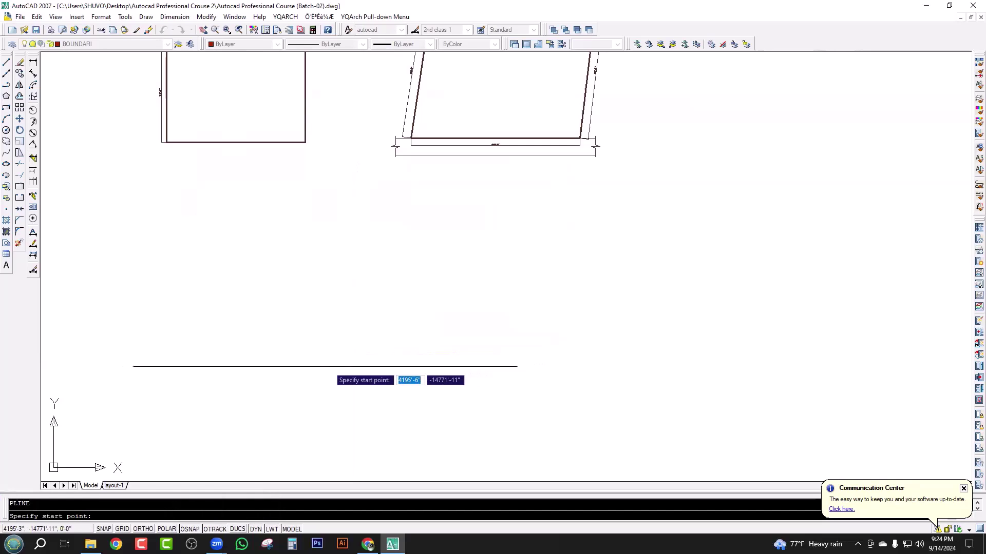
left_click(294, 365)
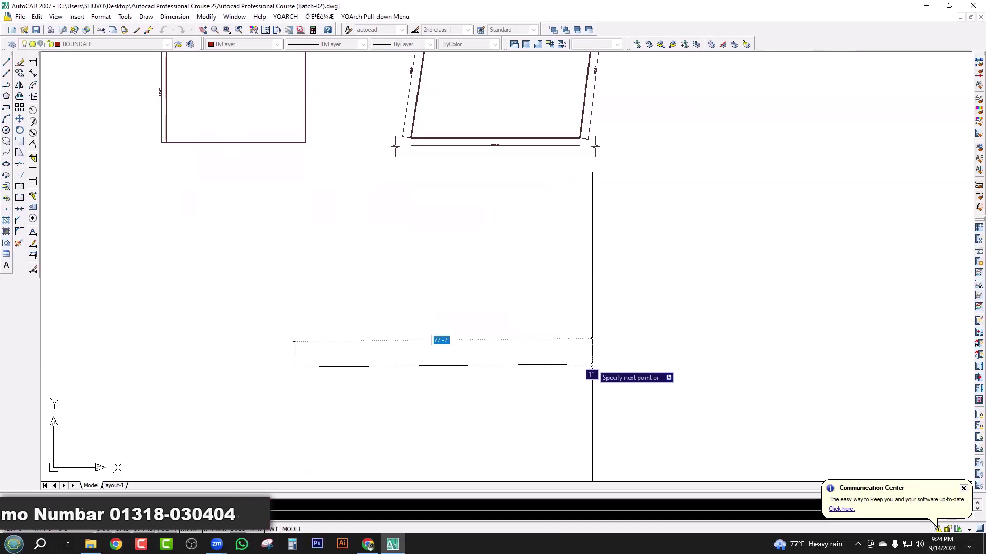
key("F8")
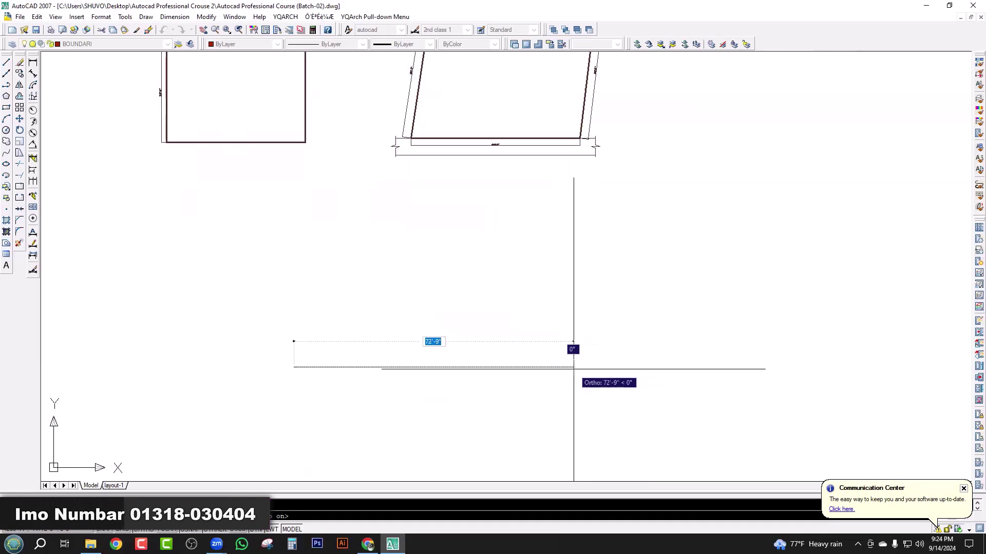
scroll(519, 359, "up", 2)
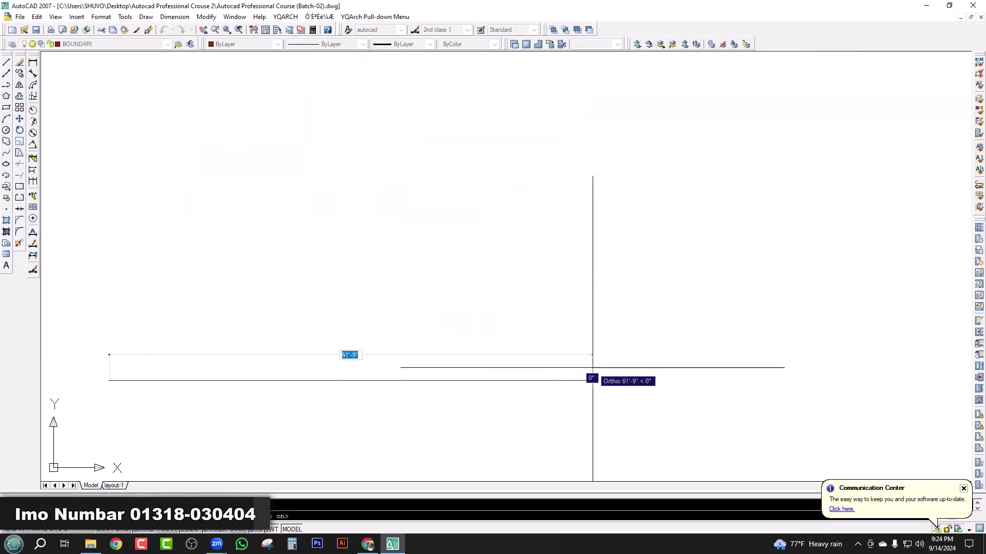
type("60")
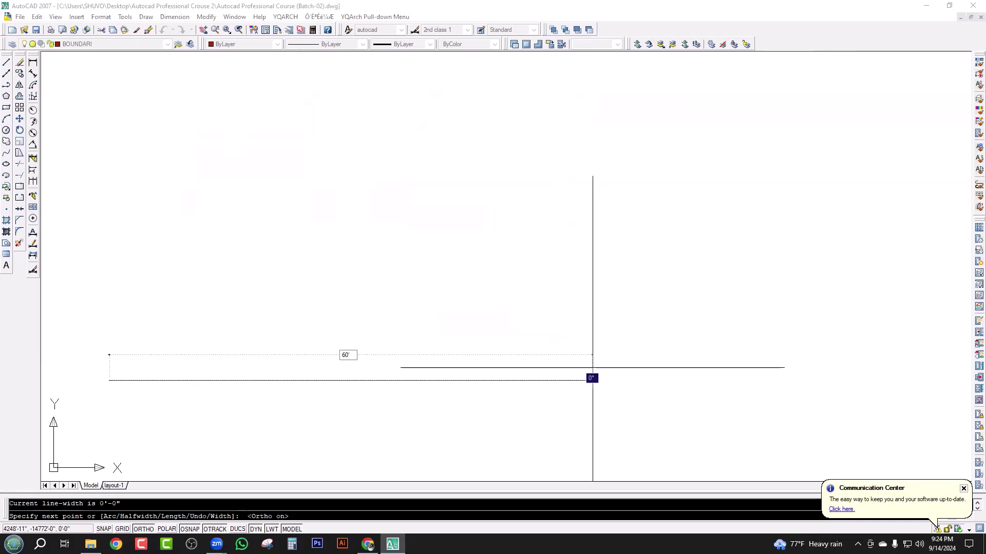
key("Return")
Step: Add the 50' right side and top edge to finish the boundary, cancelling the stray line
scroll(544, 369, "down", 3)
scroll(547, 289, "up", 2)
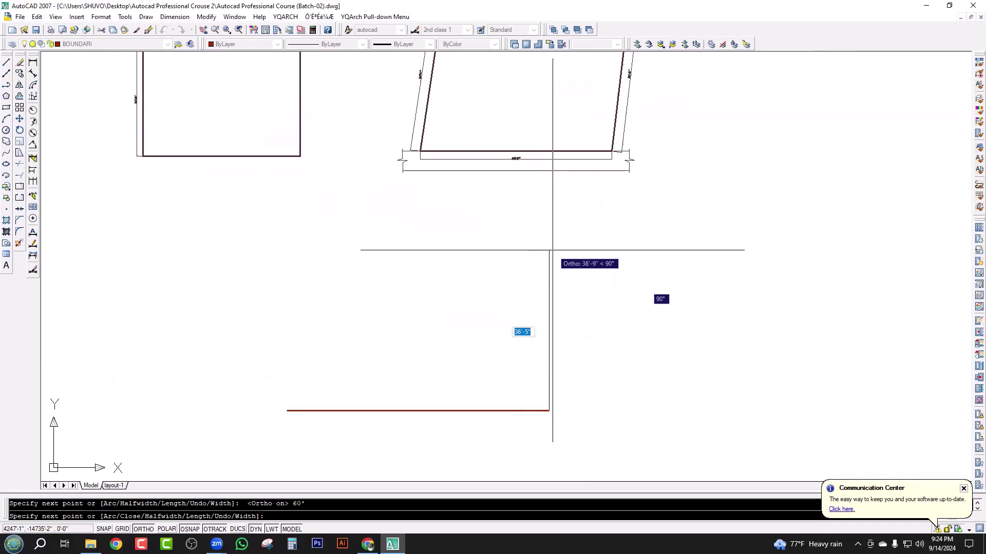
type("50")
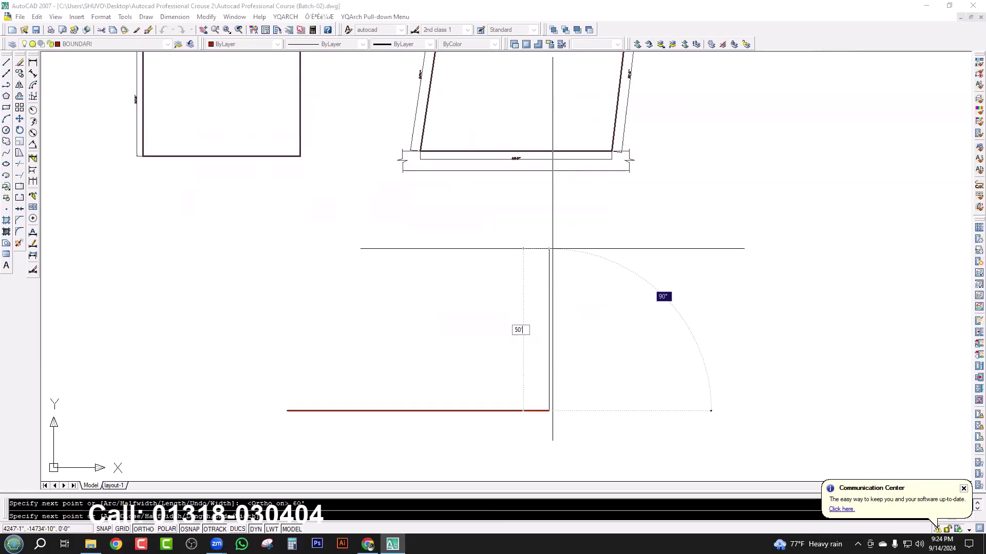
key("Return")
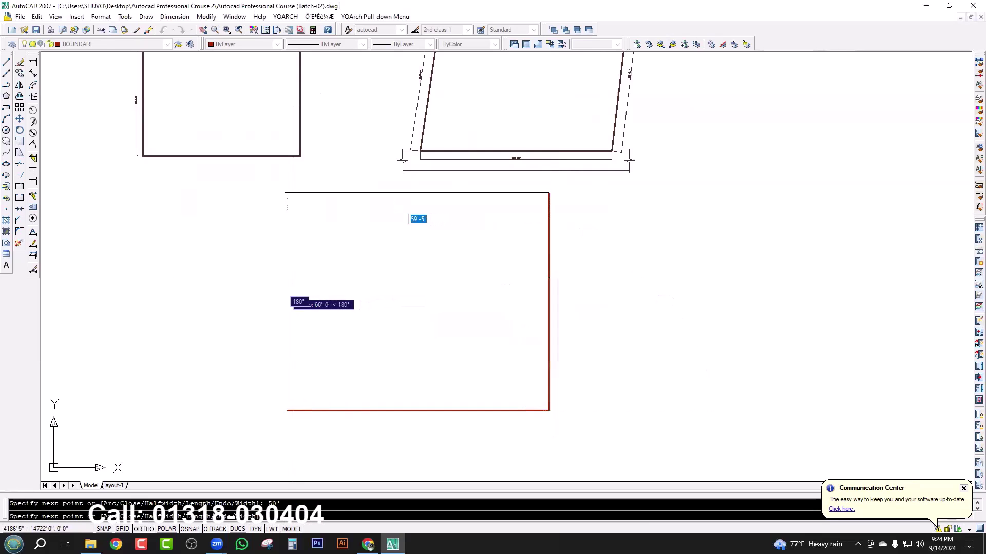
left_click(276, 290)
key("Return")
key("Return")
left_click(287, 410)
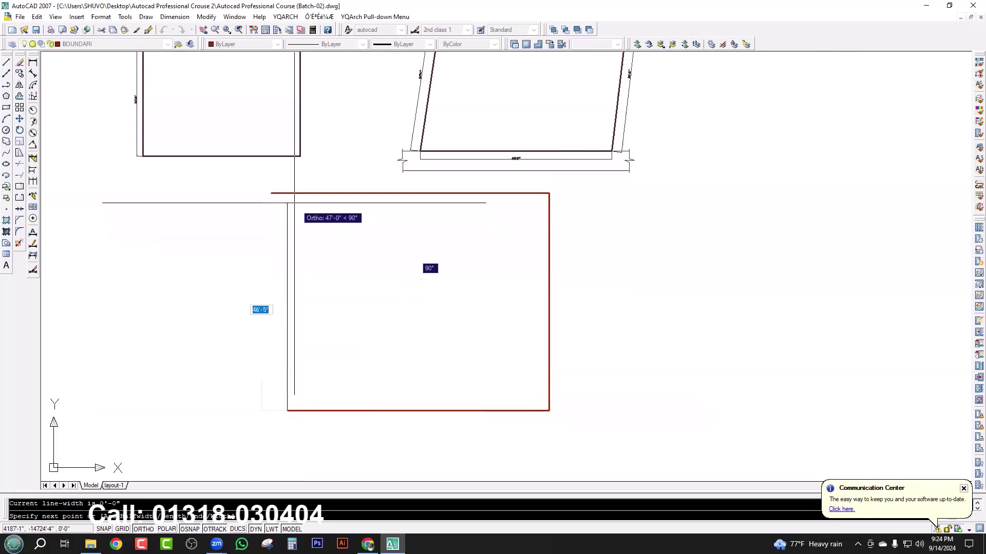
key("Escape")
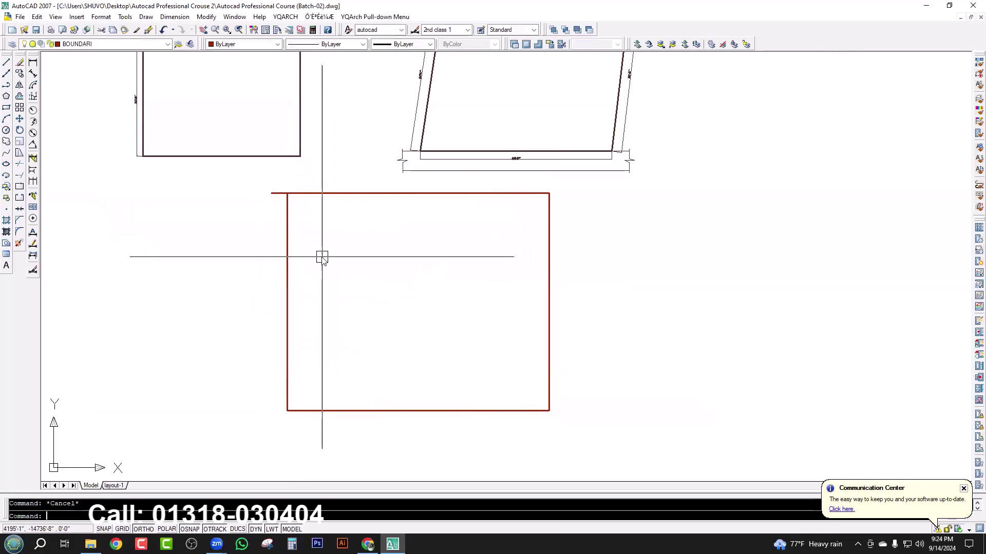
Step: Select the break-line pieces of the 44'-0" sketch's dimension
type("tr")
key("Return")
scroll(268, 180, "up", 2)
key("Escape")
scroll(417, 229, "down", 4)
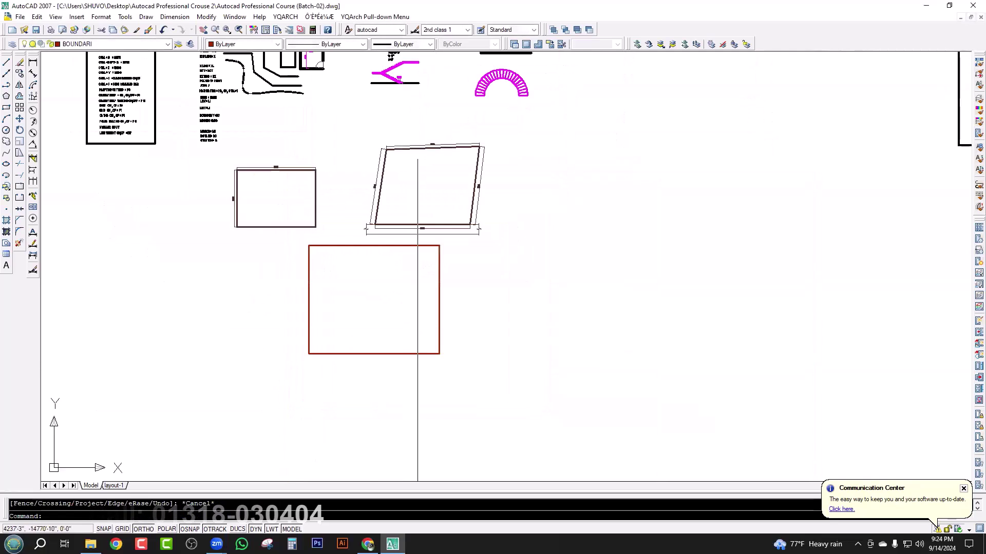
scroll(373, 358, "up", 2)
scroll(485, 185, "up", 3)
left_click(610, 150)
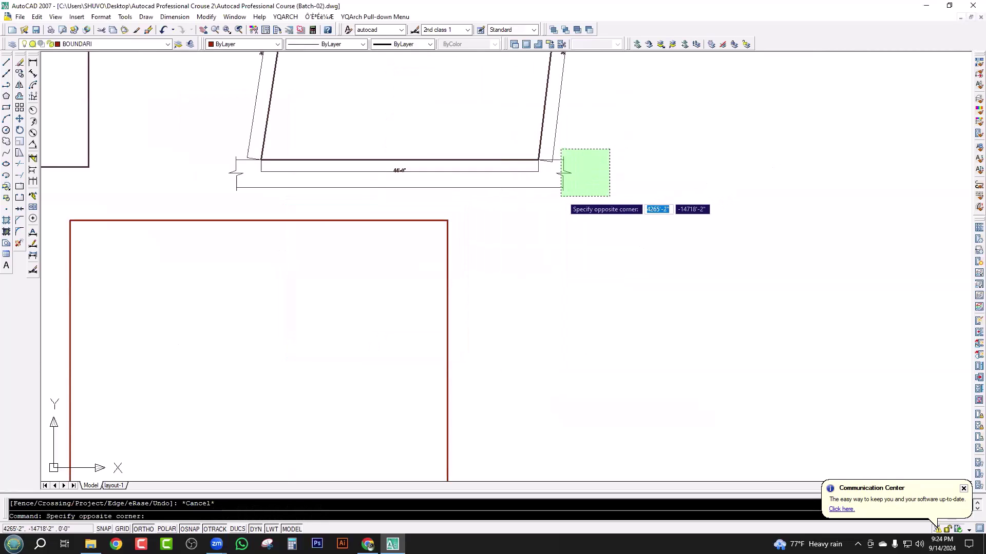
left_click(561, 197)
scroll(197, 170, "up", 3)
left_click(346, 126)
left_click(266, 253)
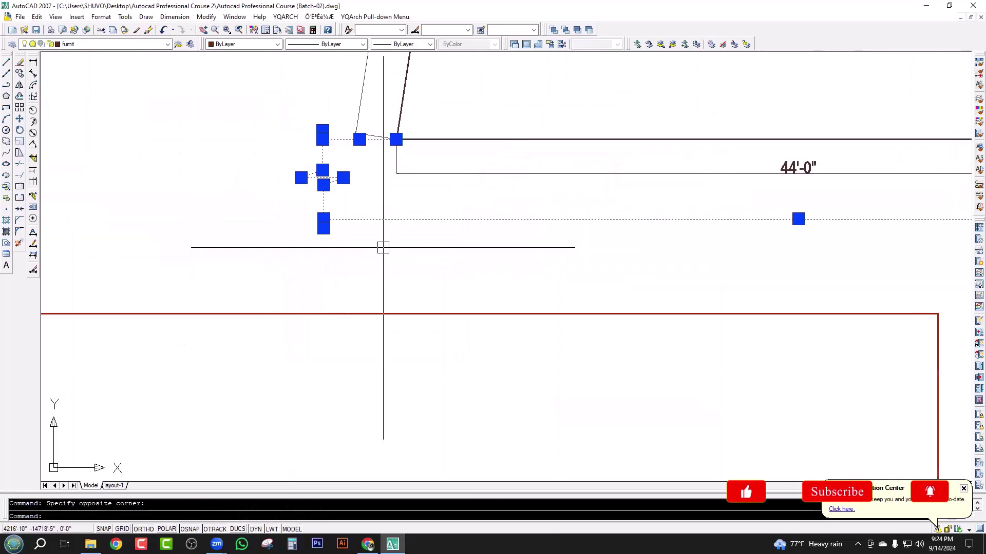
Step: Copy the selected dimension pieces to the red boundary's corner
type("co")
key("Return")
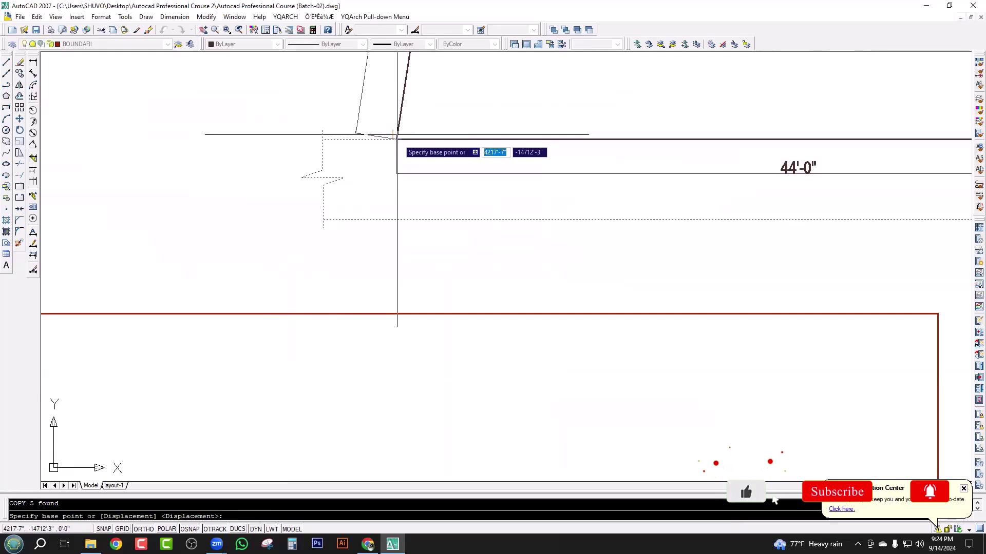
left_click(397, 134)
scroll(428, 154, "down", 3)
scroll(335, 341, "up", 4)
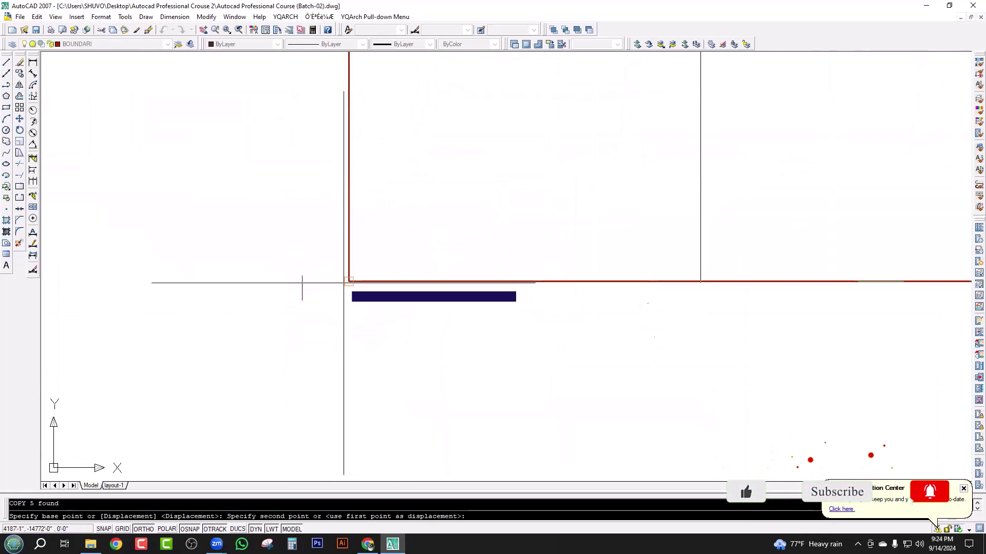
scroll(303, 282, "down", 2)
left_click(553, 286)
key("Escape")
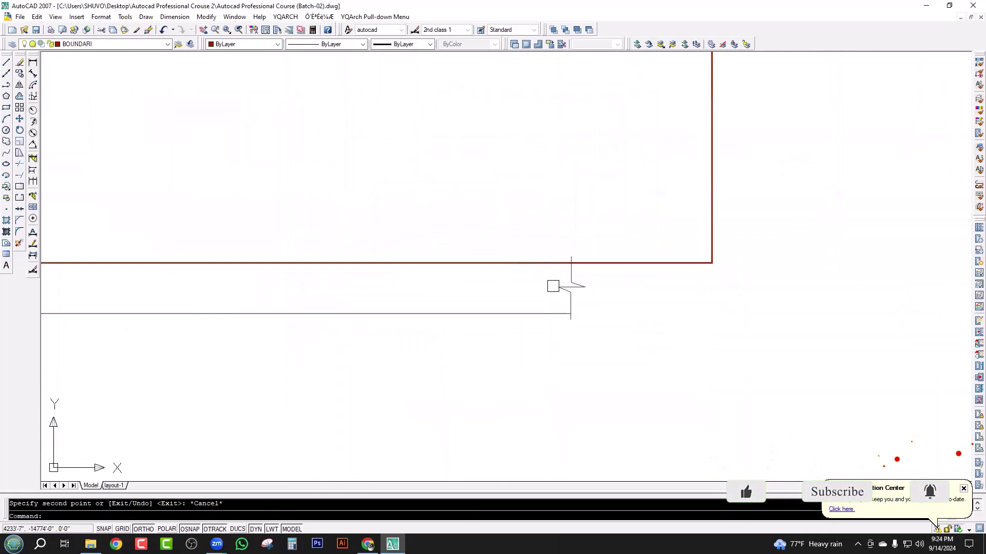
Step: Select the copied break symbol and move it along the boundary's bottom edge
left_click(440, 216)
left_click(678, 411)
type("m")
key("Return")
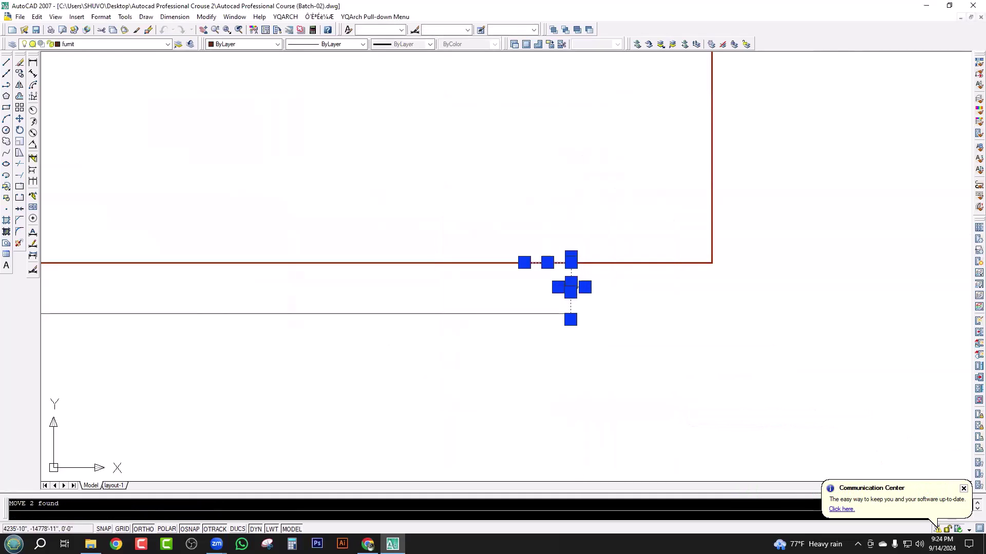
left_click(528, 277)
scroll(528, 278, "down", 1)
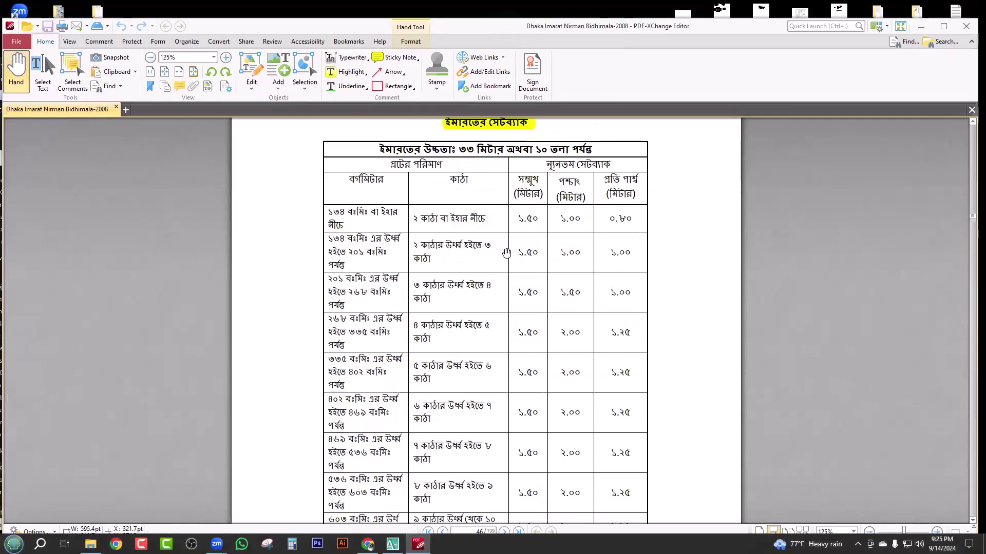
Step: Scroll the Bidhimala-2008 PDF to the page 46 setback table and maximize the window
scroll(506, 253, "up", 3)
scroll(507, 253, "down", 2, "ctrl")
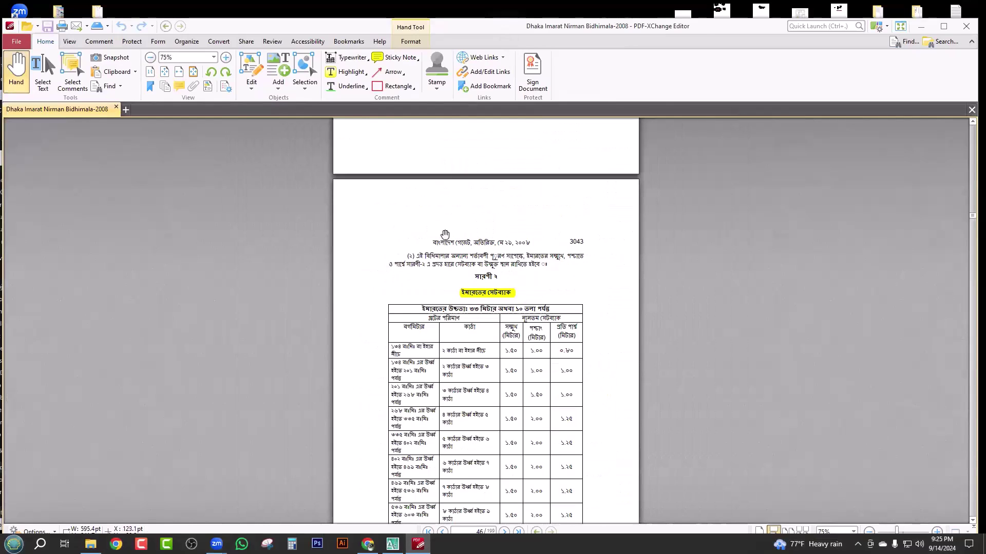
scroll(445, 235, "up", 5)
scroll(448, 235, "down", 6)
scroll(448, 235, "down", 2)
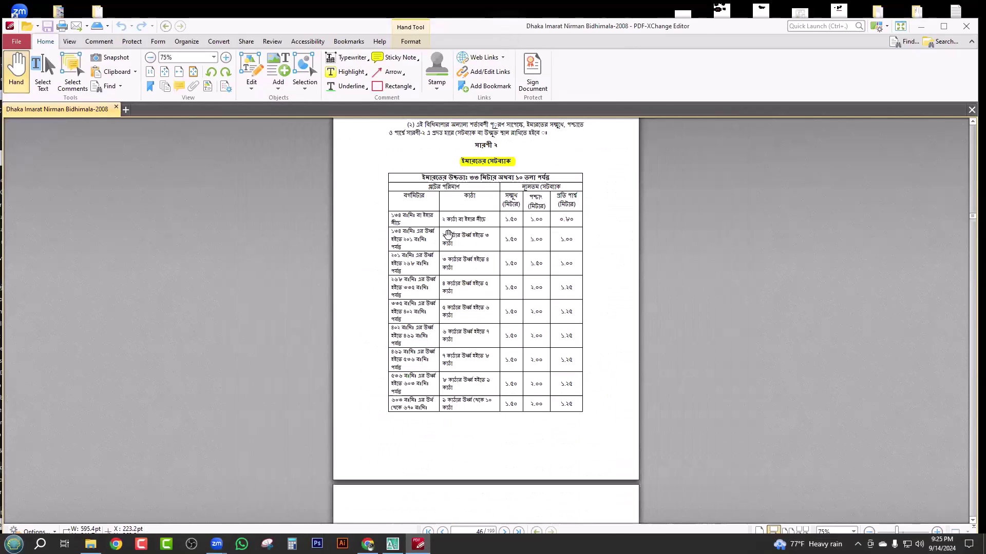
scroll(448, 235, "down", 3)
scroll(448, 235, "down", 1)
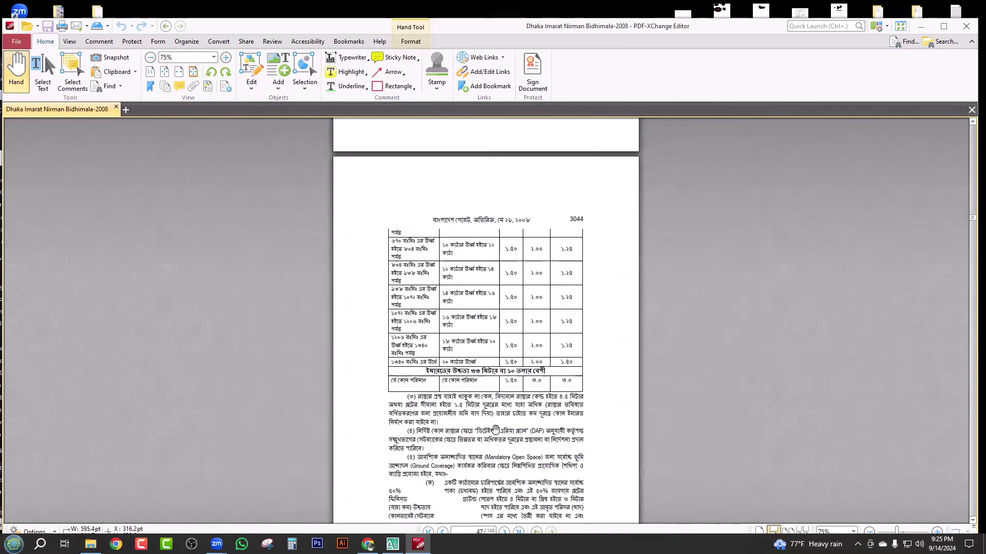
scroll(494, 430, "up", 3)
scroll(497, 422, "up", 2)
scroll(500, 414, "up", 1)
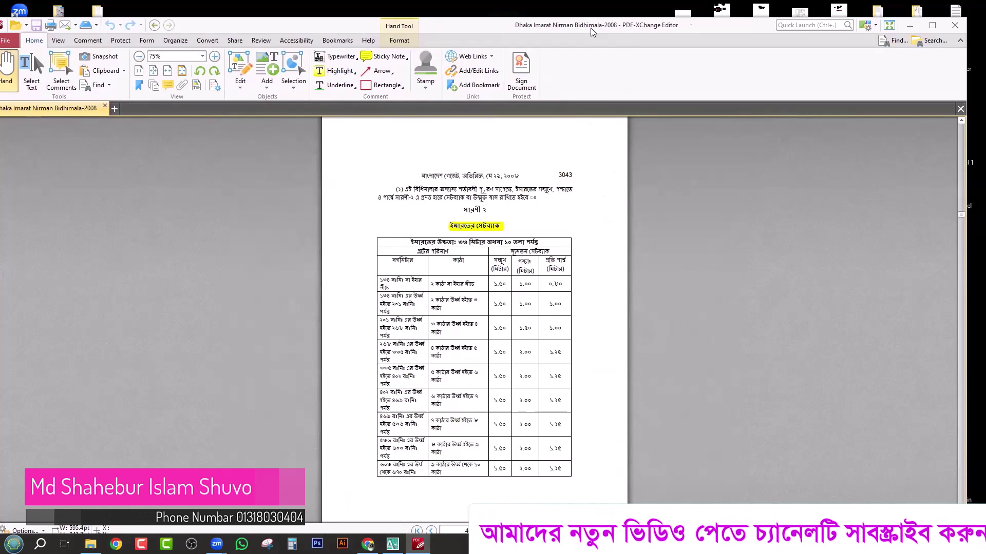
left_click_drag(590, 28, 552, 55)
left_click(901, 56)
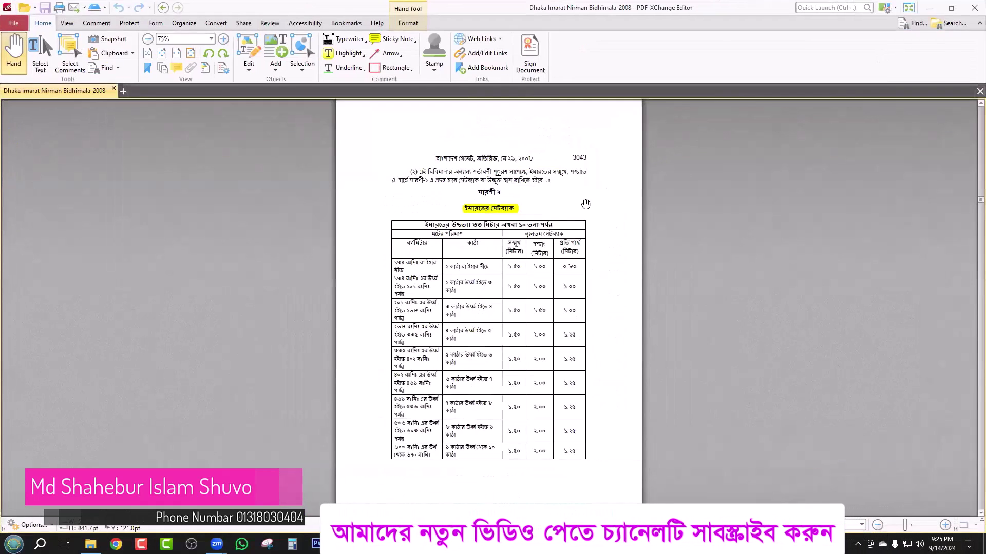
Step: Finish the 60'-0", 50'-0" and 6'-7", 38'-5", 5'-0" dimensions and save the drawing
scroll(572, 264, "up", 1, "ctrl")
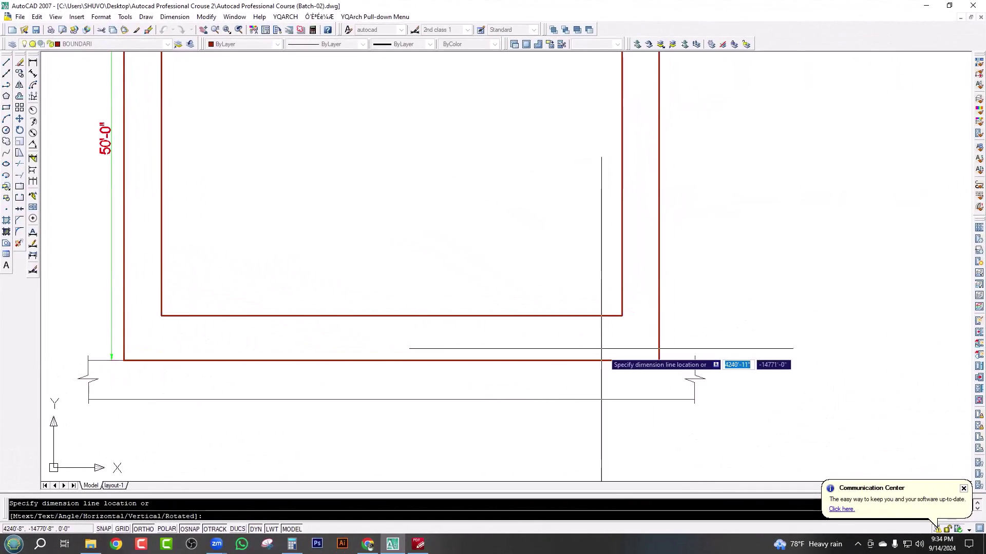
key("Escape")
scroll(561, 369, "down", 4)
key("ctrl+s")
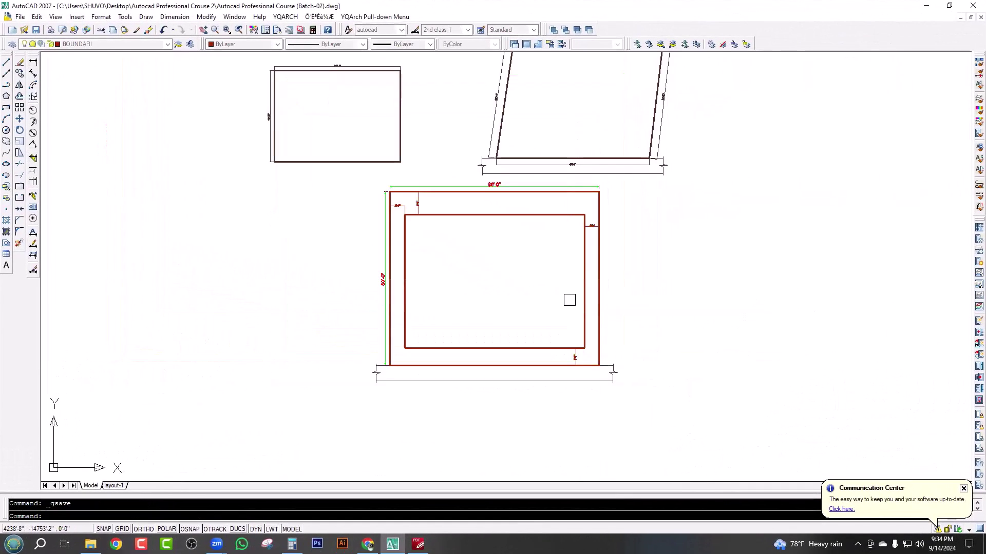
scroll(569, 303, "up", 2)
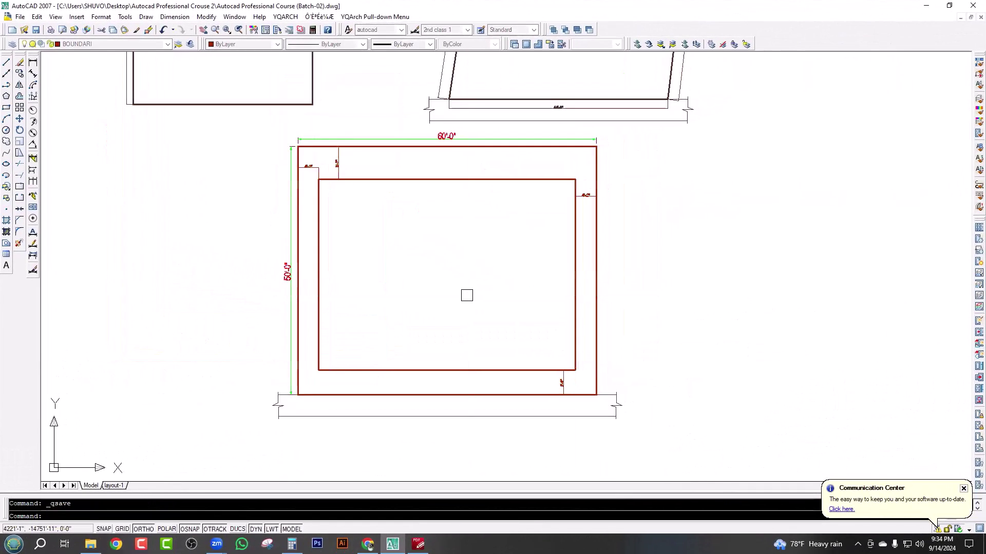
scroll(368, 214, "up", 2)
scroll(319, 176, "down", 2)
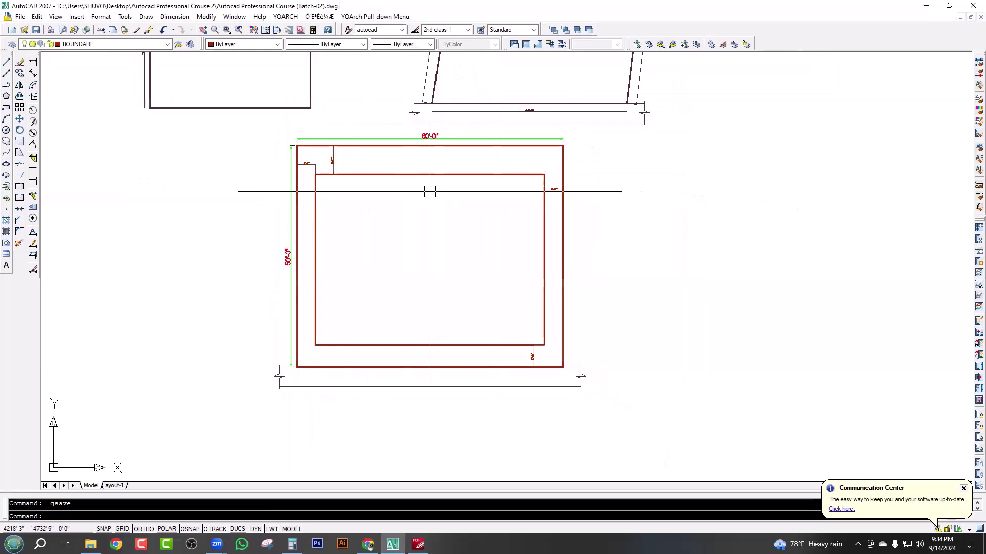
scroll(436, 210, "up", 2)
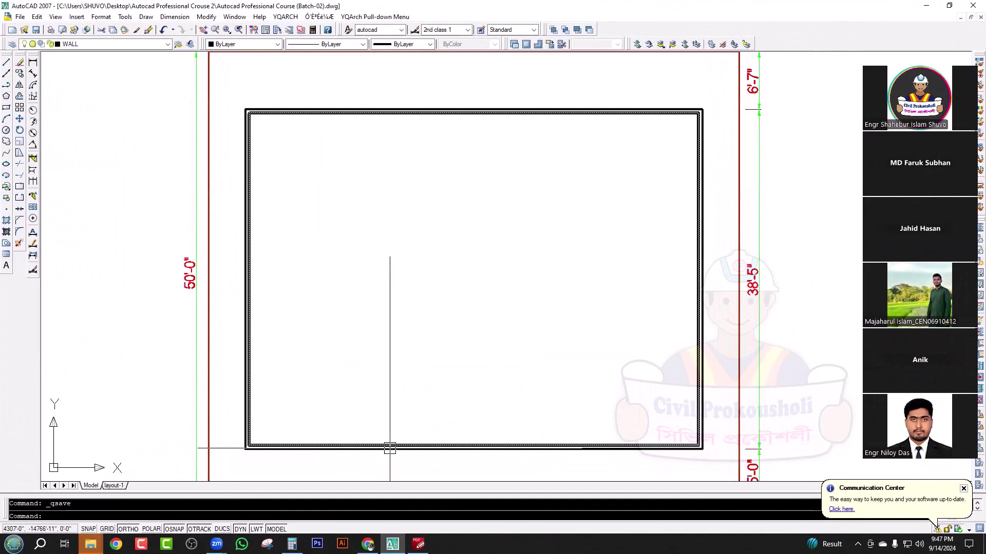
Step: Explode the wall outline rectangle into separate lines
left_click(430, 411)
left_click(410, 458)
type("x")
key("Return")
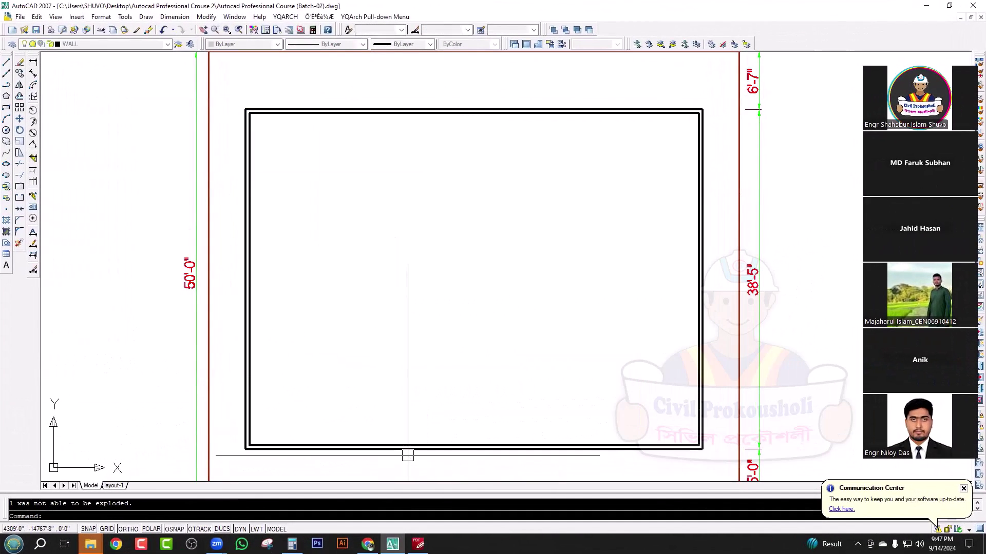
key("Escape")
Step: Save the drawing and zoom around the plan to review it
key("ctrl+s")
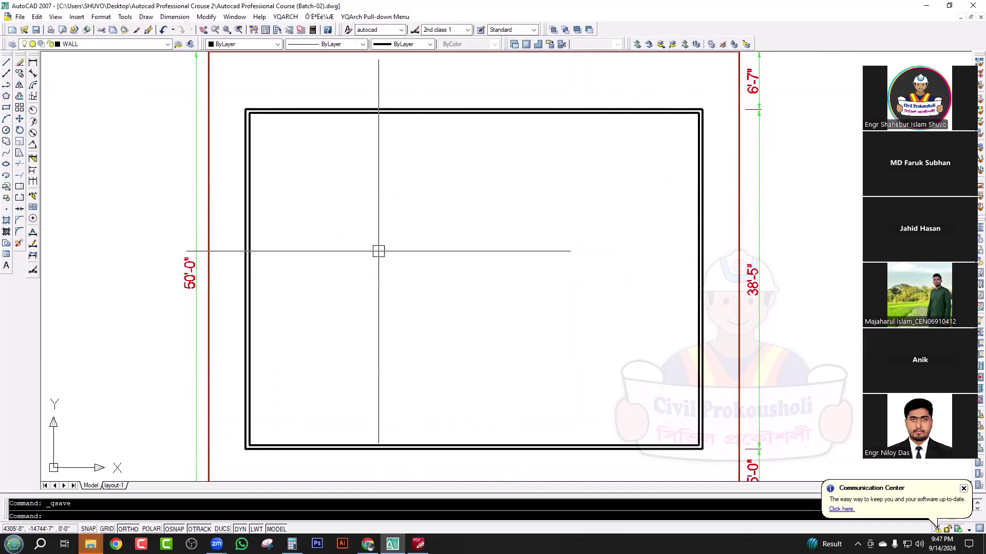
scroll(378, 251, "down", 2)
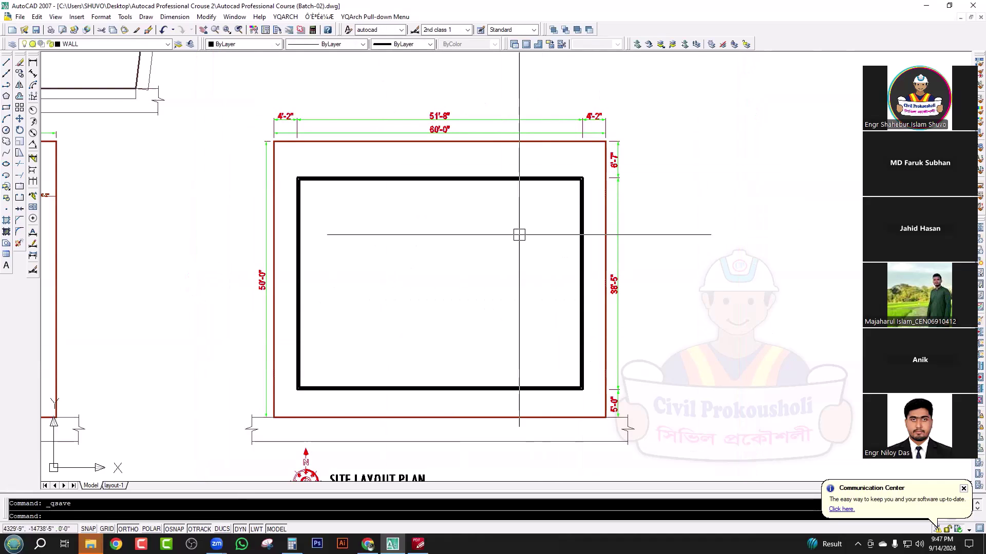
scroll(414, 284, "up", 1)
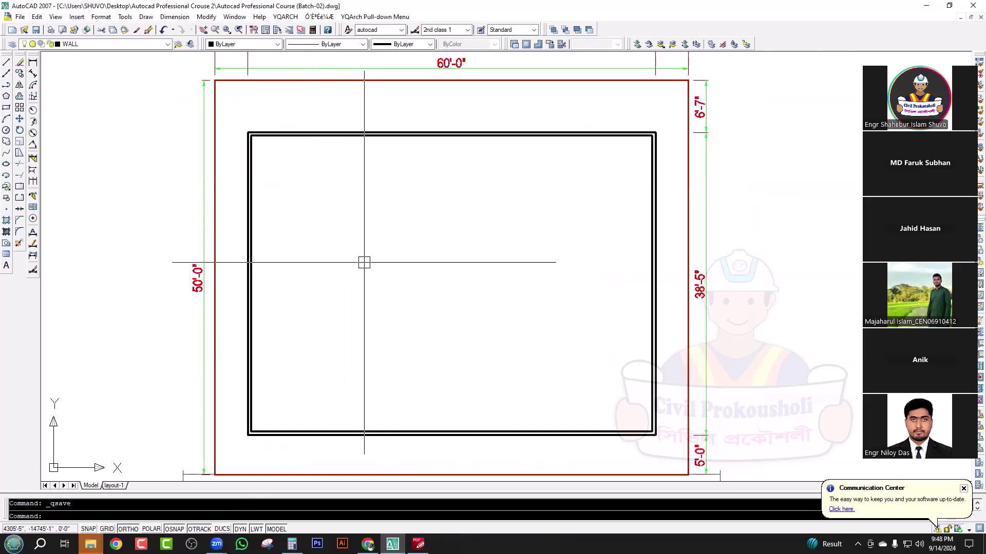
scroll(365, 283, "down", 1)
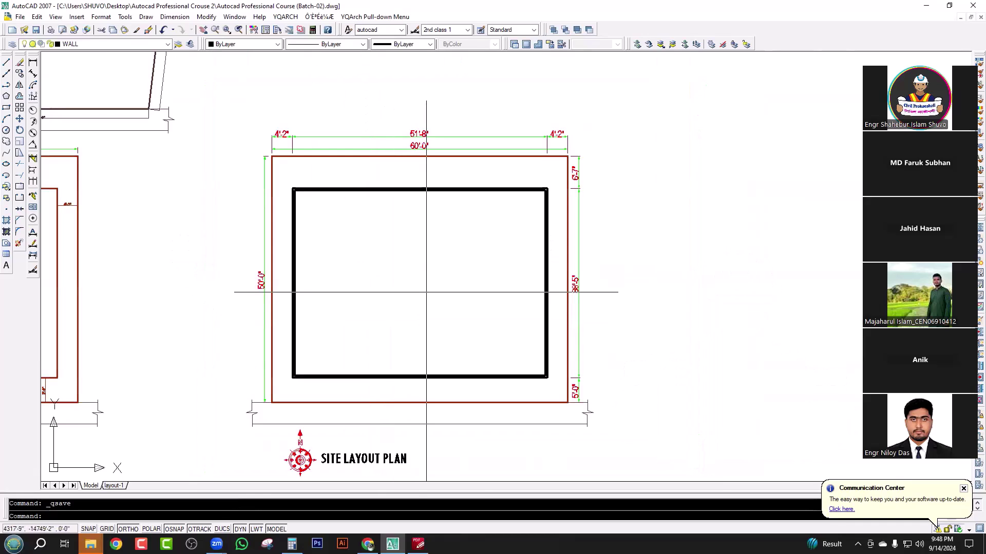
scroll(424, 286, "up", 1)
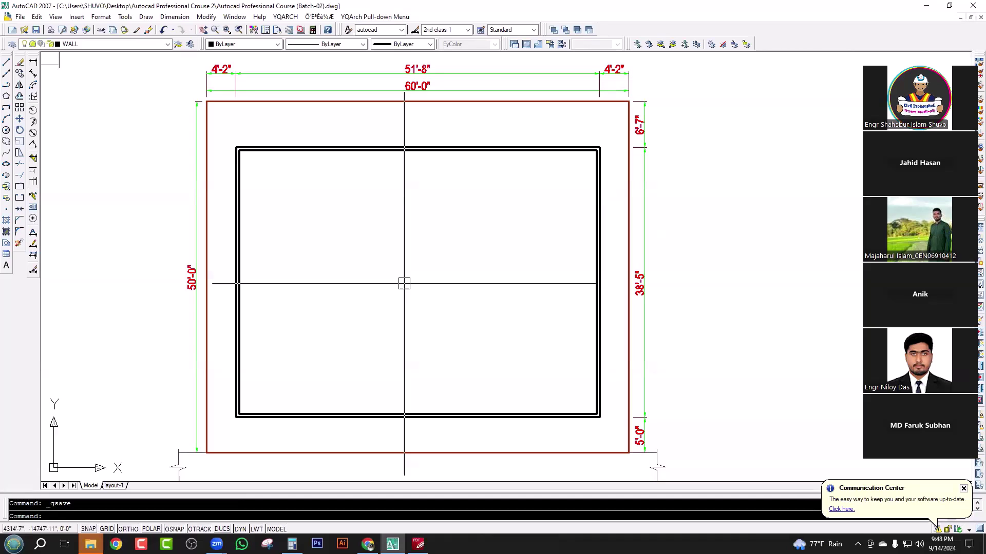
Step: Zoom and pan over the dimensioned plot and double-line wall outline, then save
scroll(405, 283, "down", 2)
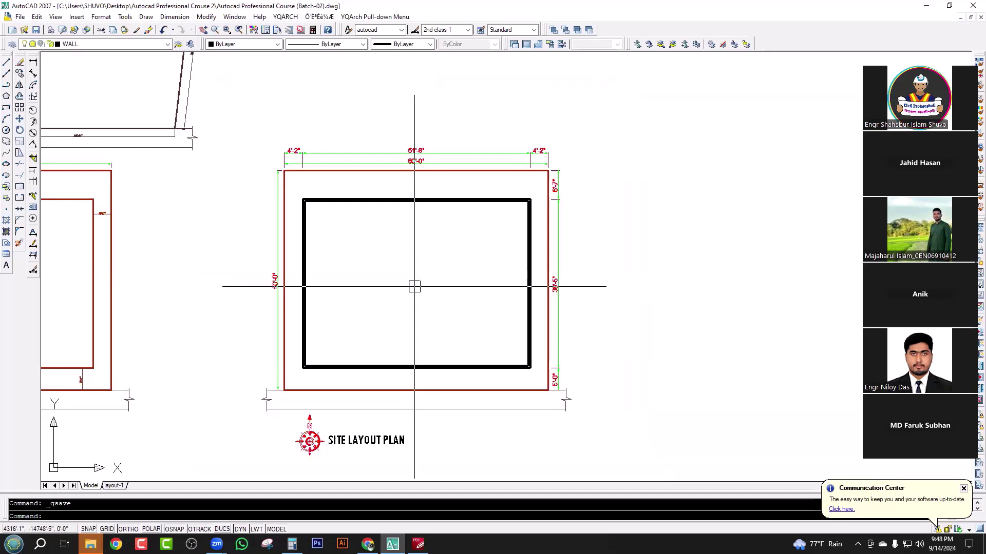
scroll(414, 287, "up", 2)
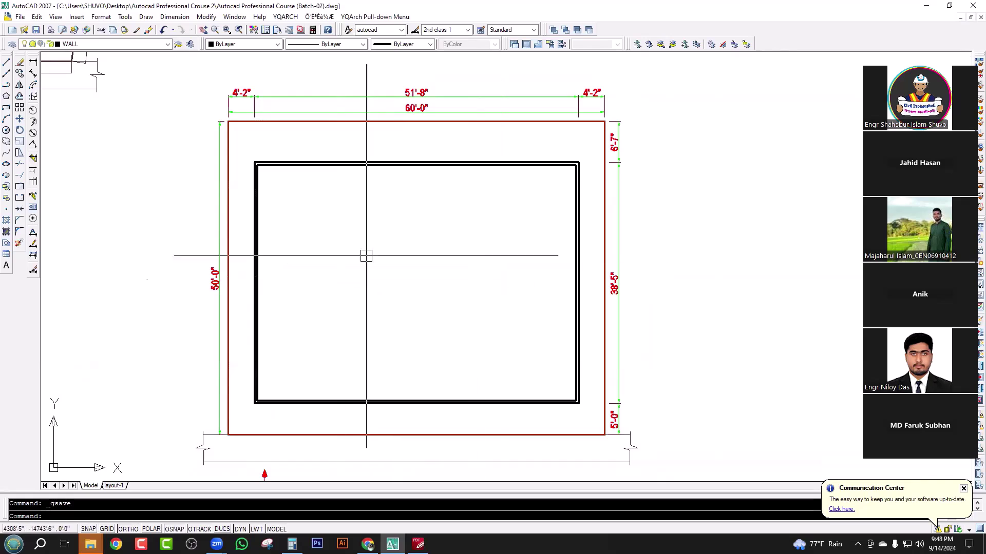
scroll(405, 291, "up", 2)
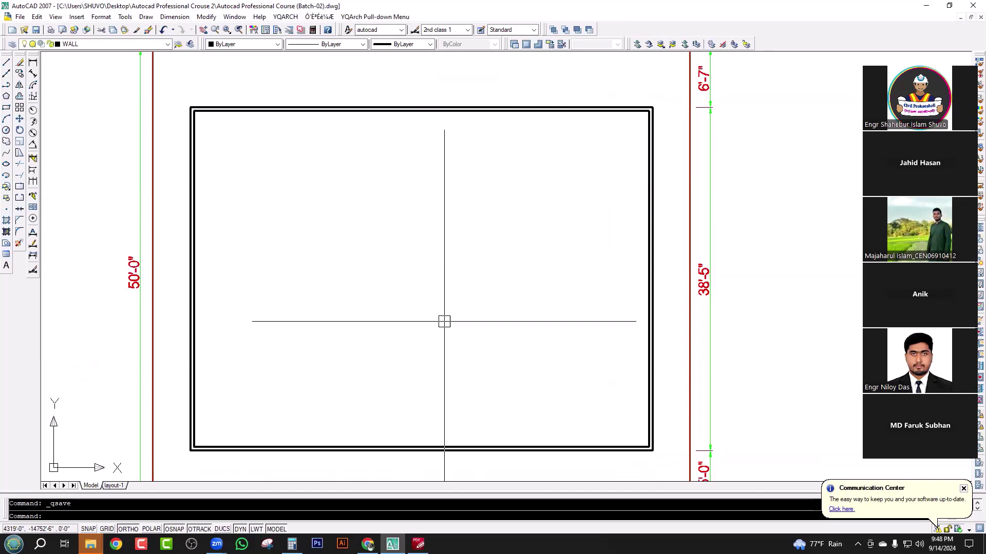
scroll(444, 322, "down", 2)
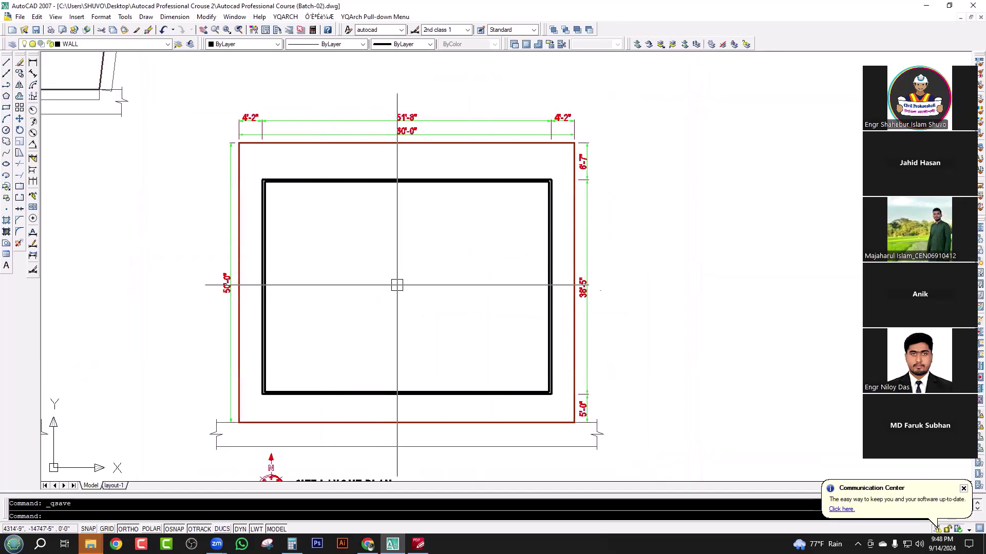
scroll(395, 283, "up", 2)
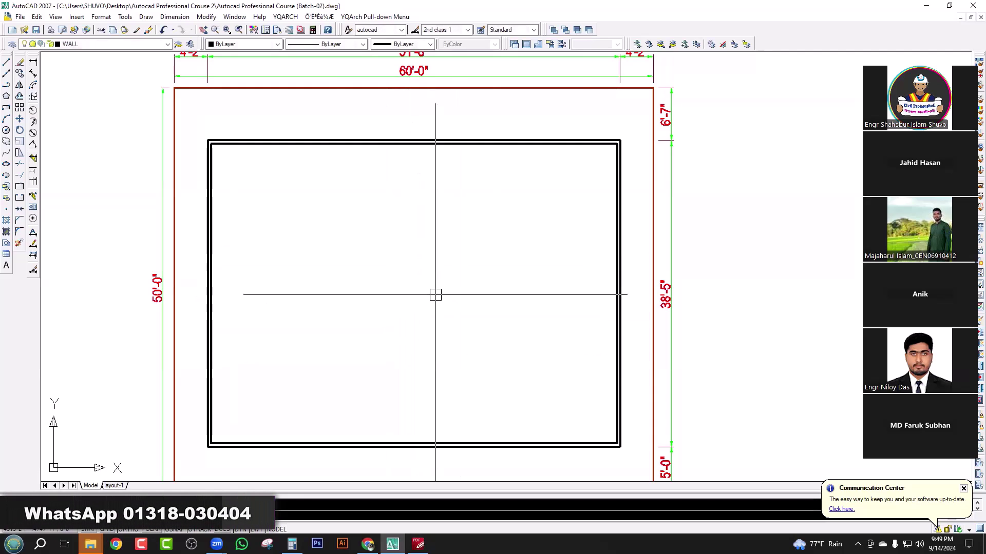
middle_click_drag(435, 293, 433, 265)
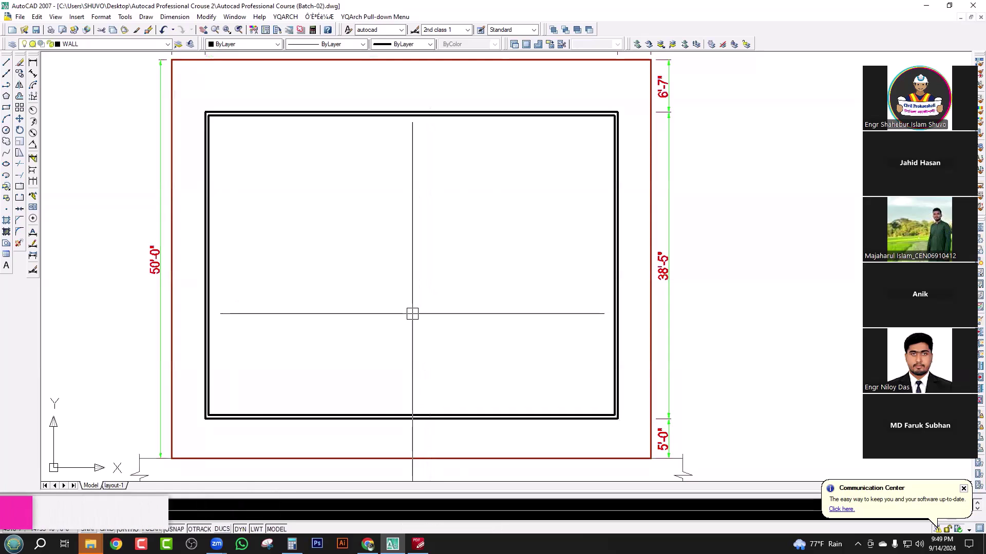
key("ctrl+s")
scroll(440, 314, "down", 2)
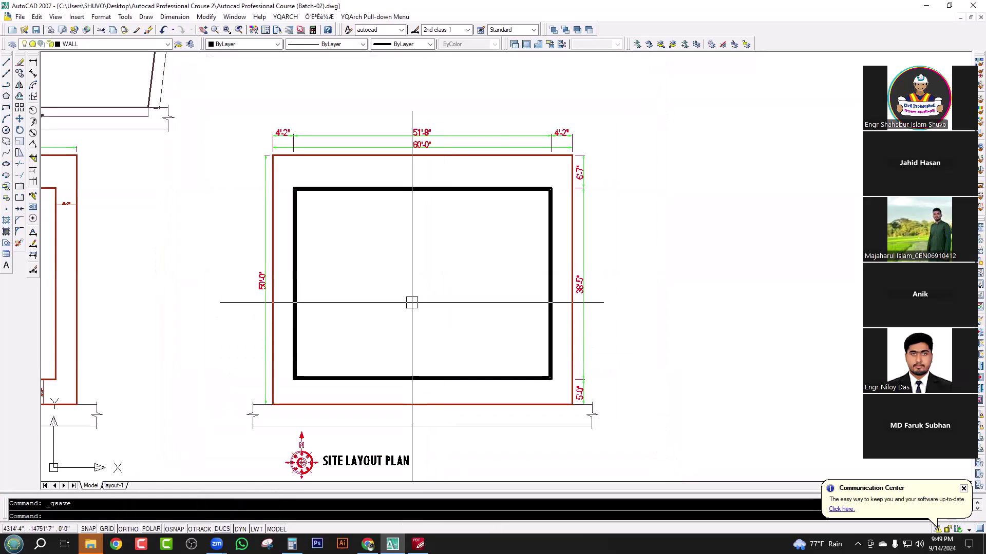
scroll(411, 300, "up", 2)
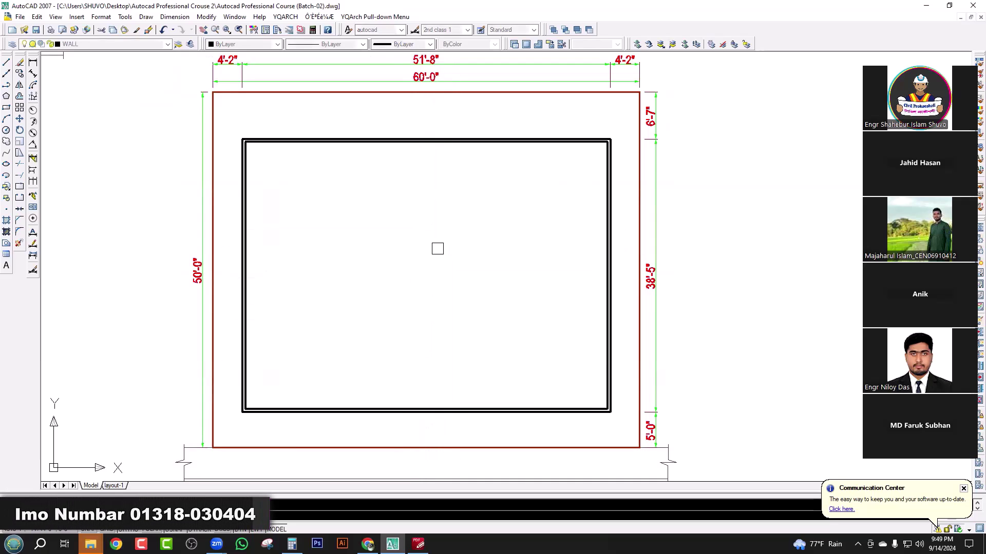
Step: End the pending command and save the drawing
key("Escape")
key("ctrl+s")
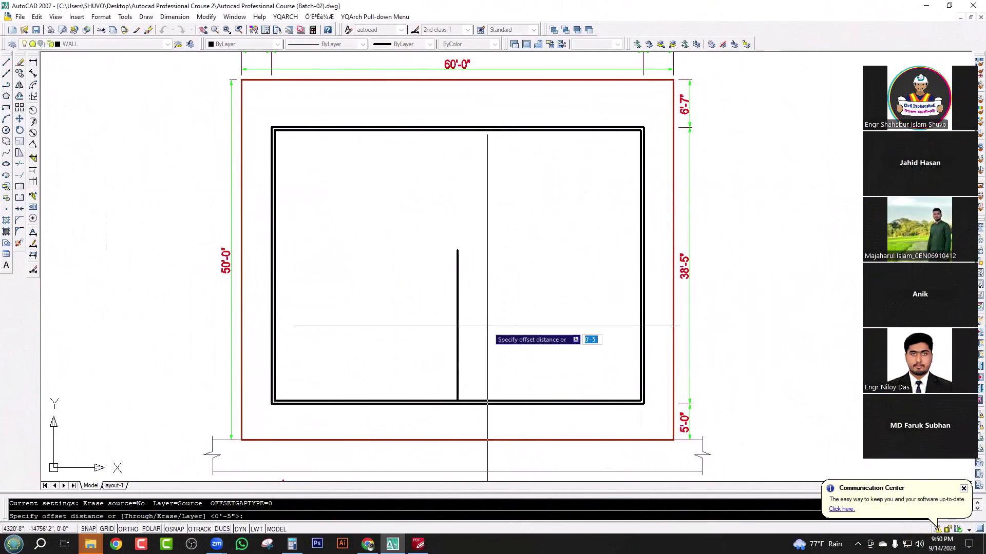
scroll(488, 308, "up", 1)
Step: Start the first core wall line from a point on the bottom wall
type("l")
key("Return")
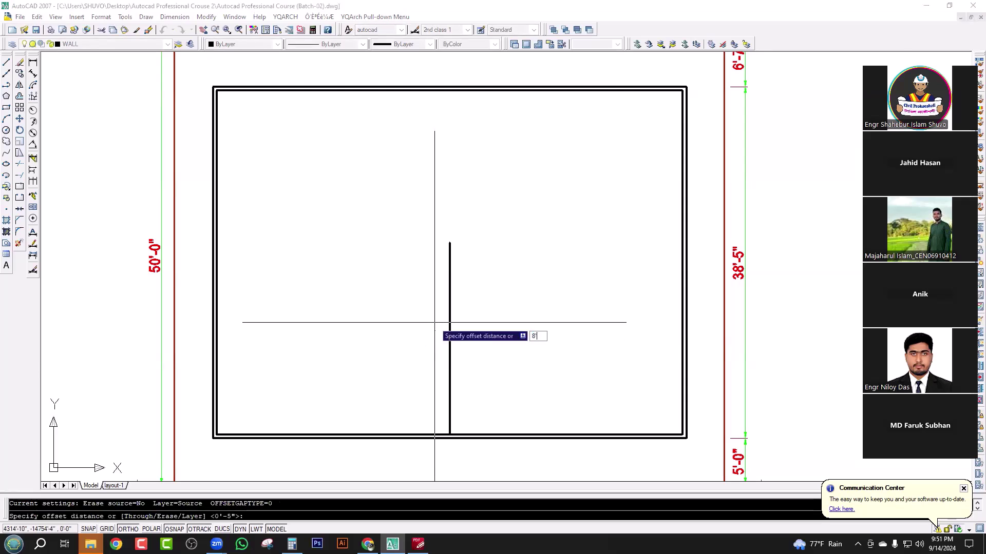
scroll(432, 328, "up", 3)
left_click(352, 190)
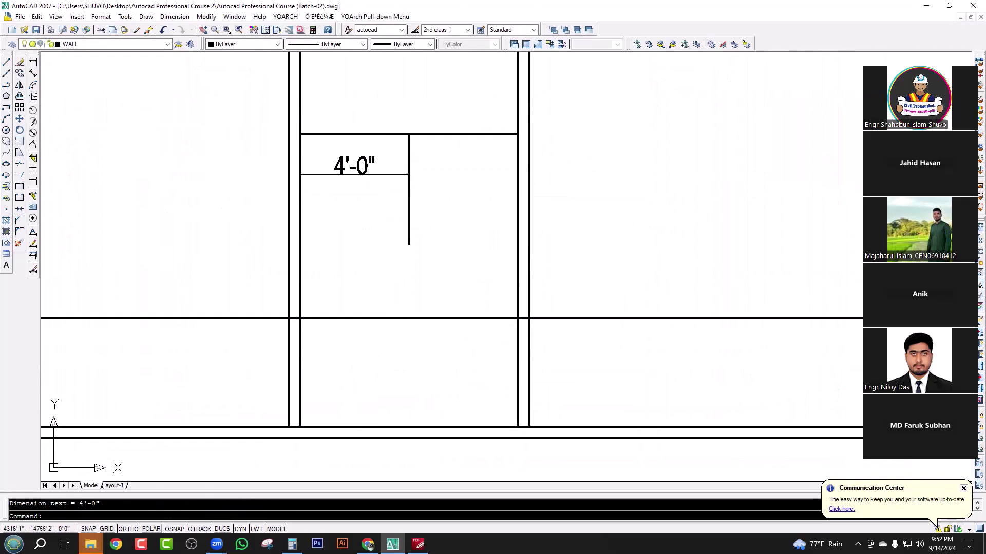
key("Escape")
scroll(359, 391, "down", 2)
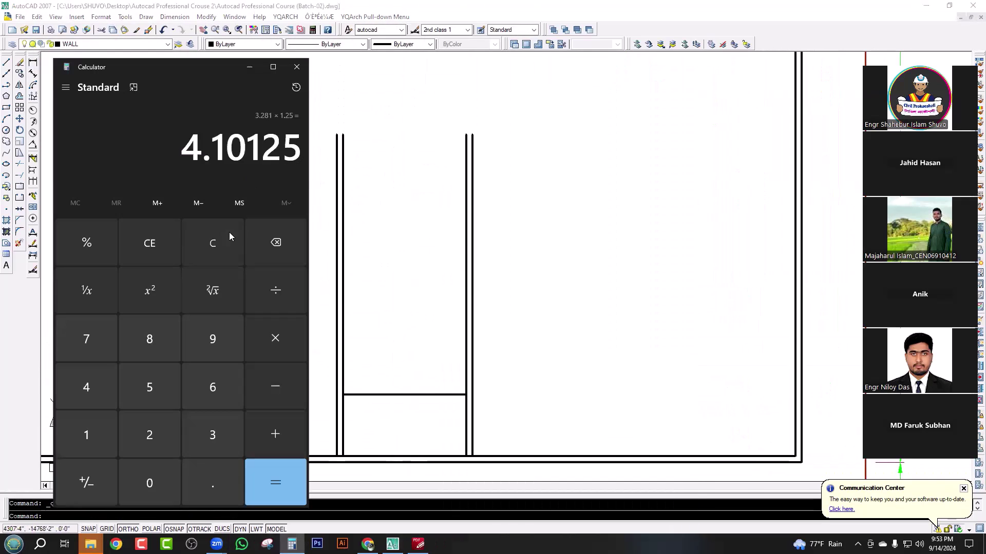
Step: Enter the values for 12 × 10 in Calculator
key("1")
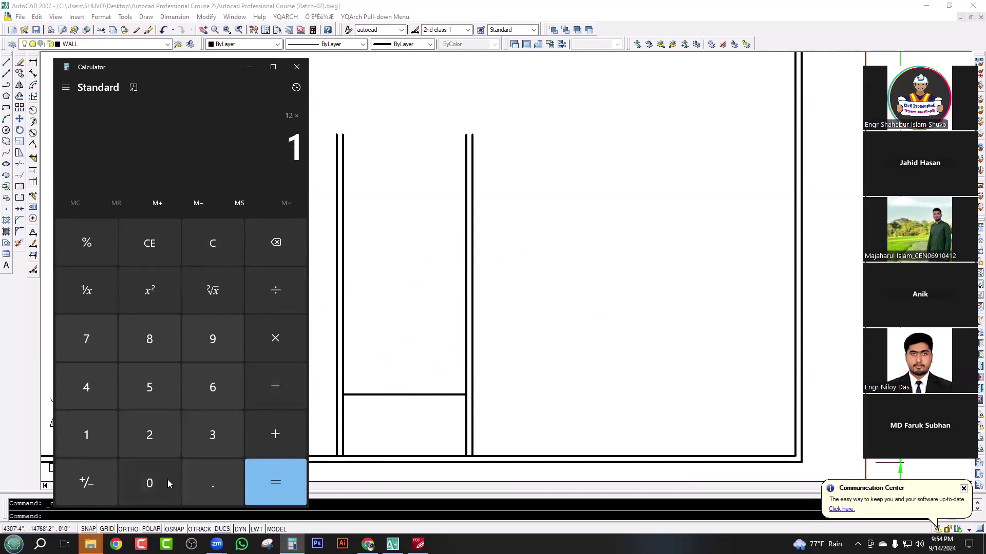
left_click(149, 483)
type("10")
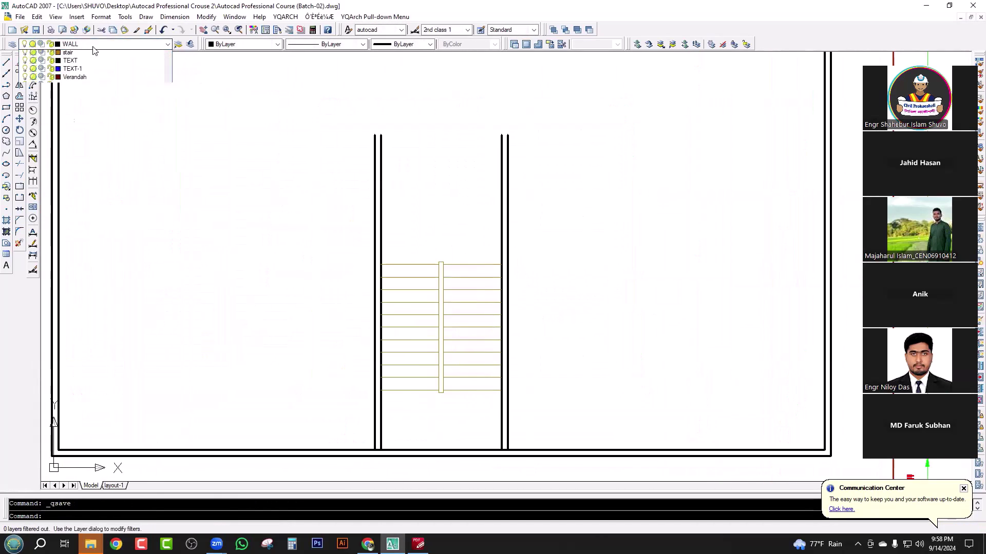
Step: Scroll to the lift walls above the stair and save the drawing
scroll(440, 225, "up", 1)
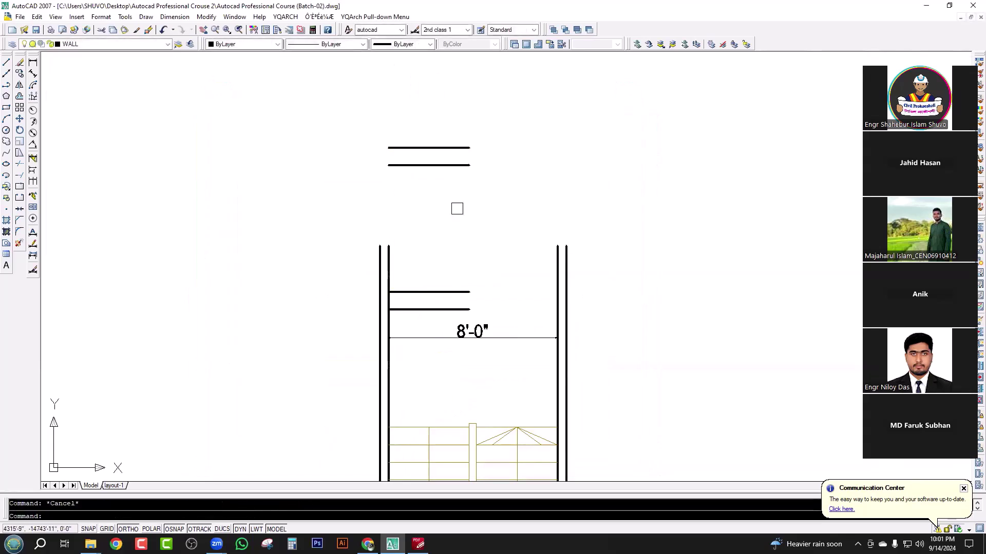
key("ctrl+s")
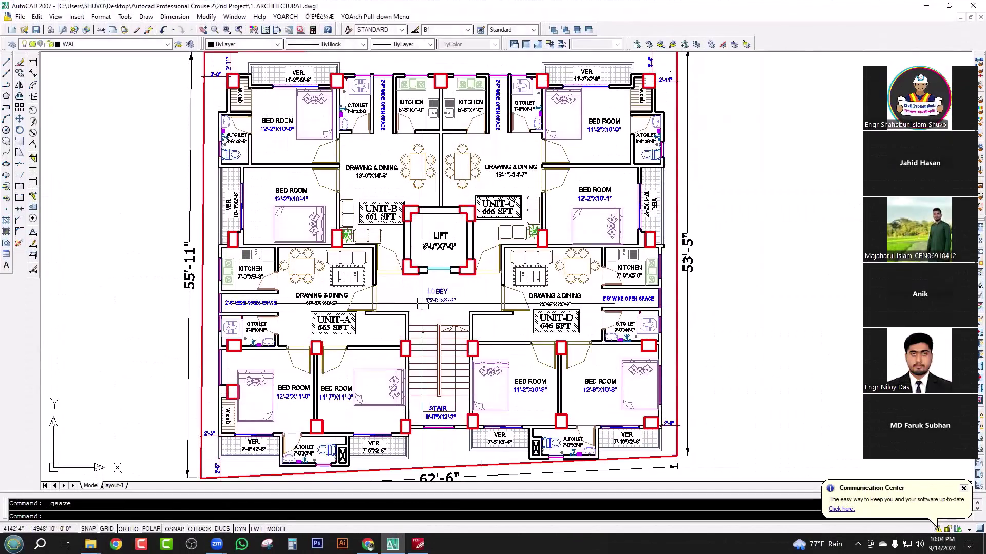
Step: Pan and zoom the ARCHITECTURAL.dwg floor plan to the lobby beside the lift and stair
middle_click_drag(423, 303, 423, 285)
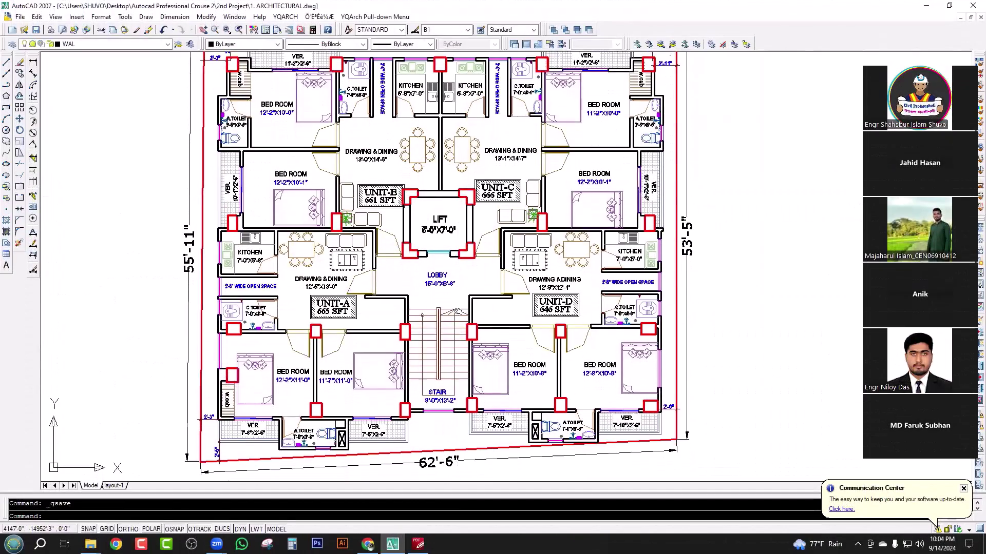
scroll(379, 272, "up", 4)
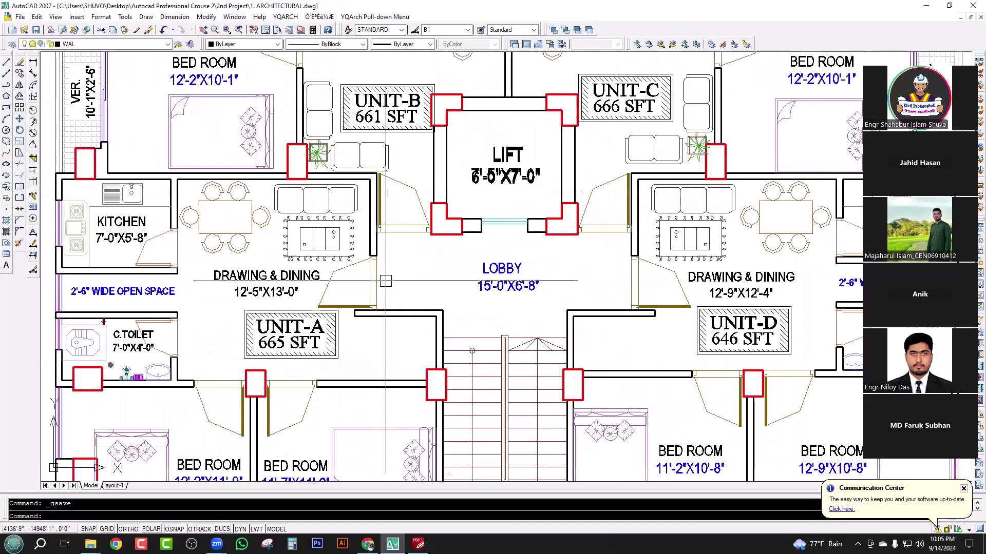
scroll(383, 271, "down", 2)
scroll(298, 380, "up", 1)
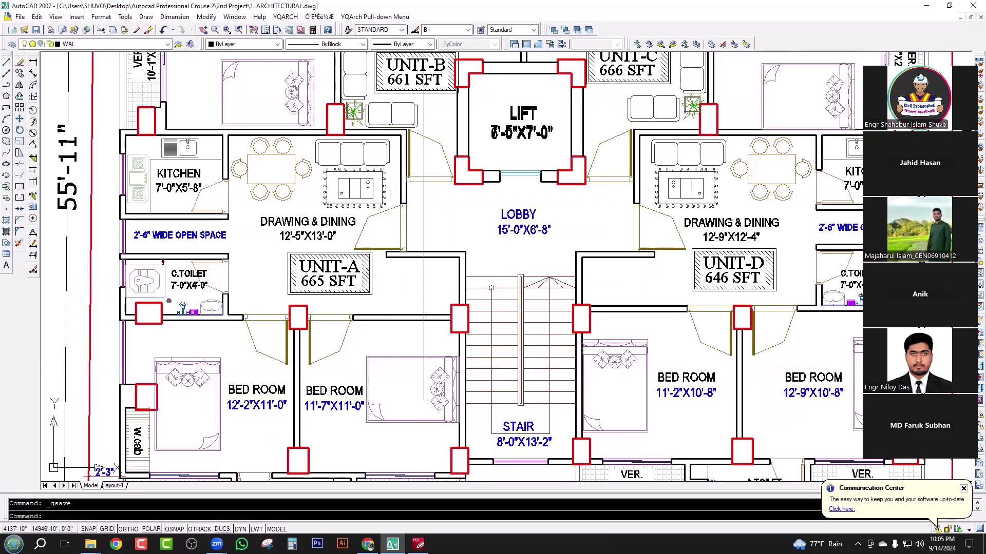
Step: Start a linear dimension across a lobby wall, then cancel it without placing it
left_click(32, 62)
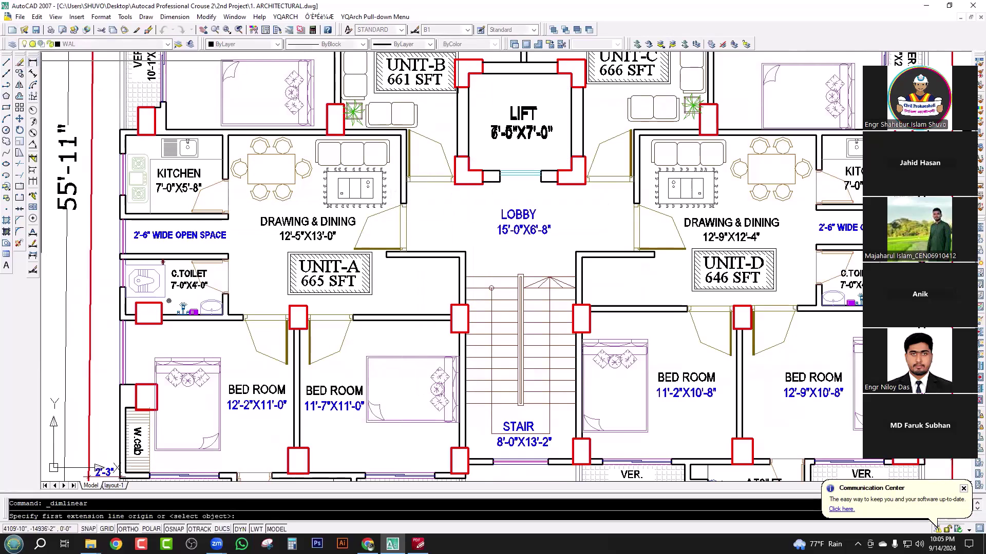
left_click(406, 204)
left_click(407, 250)
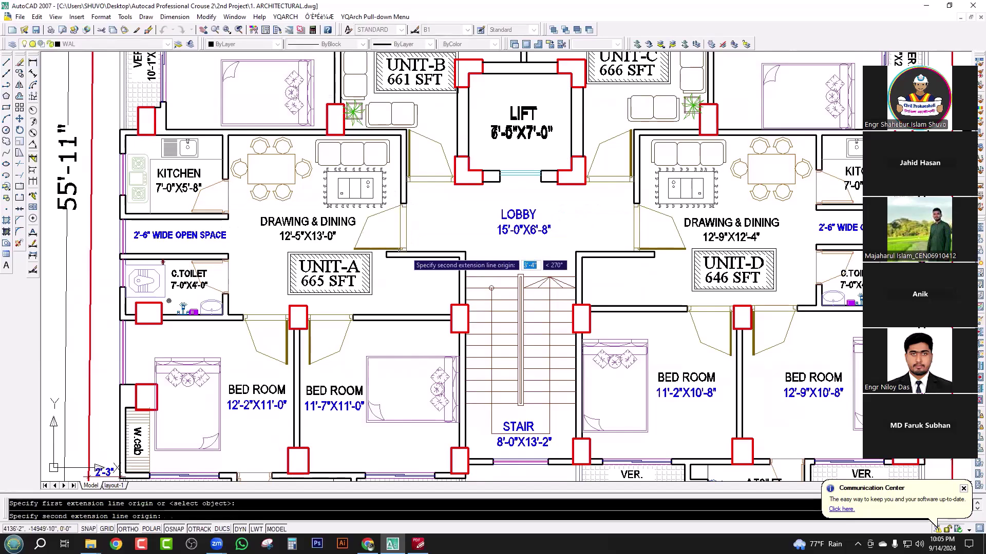
scroll(417, 240, "up", 3)
key("Escape")
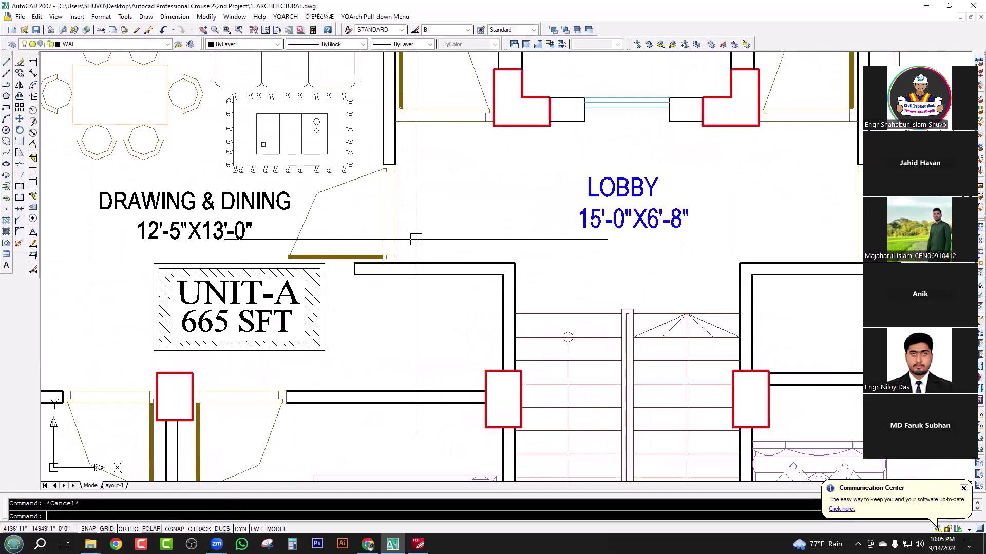
scroll(416, 239, "down", 4)
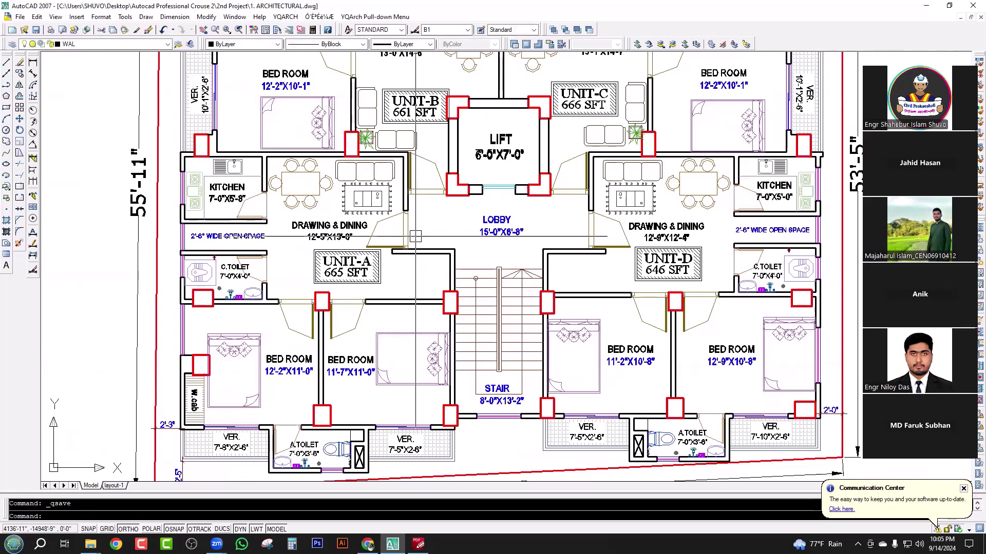
scroll(394, 232, "up", 2)
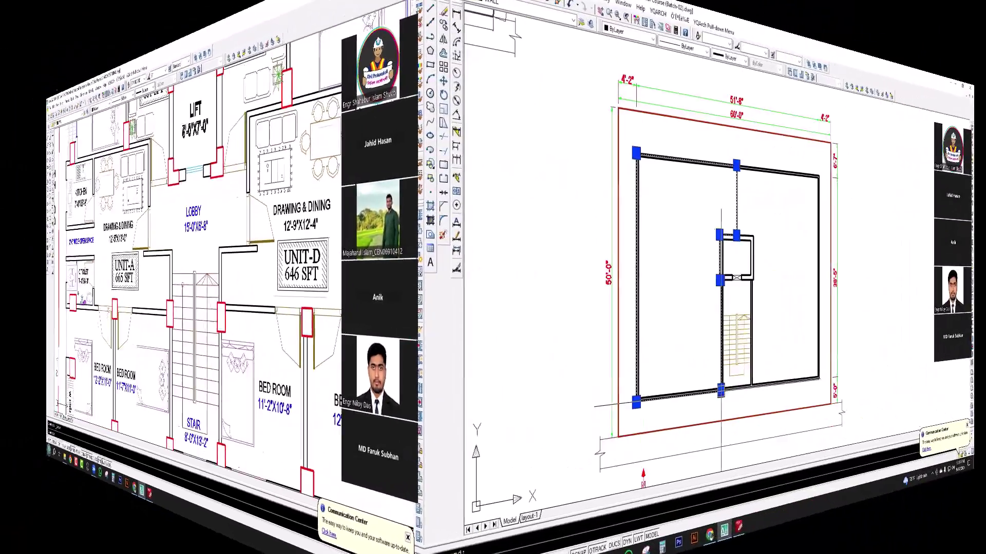
Step: List the wall polyline's properties with LI, then close the text window
type("li")
key("Return")
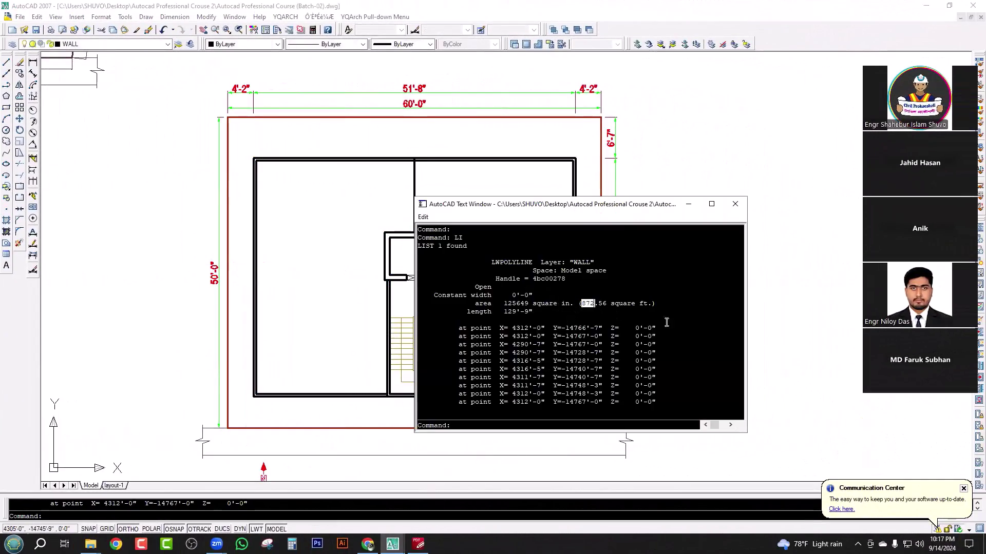
key("F2")
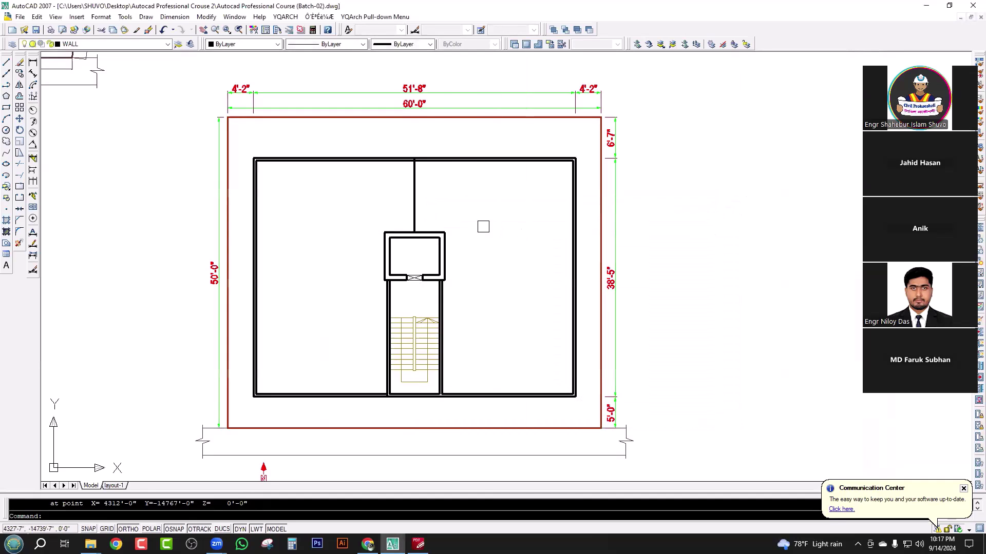
Step: Erase the extra left wall polyline beside the stair and lift core
left_click(414, 206)
key("Delete")
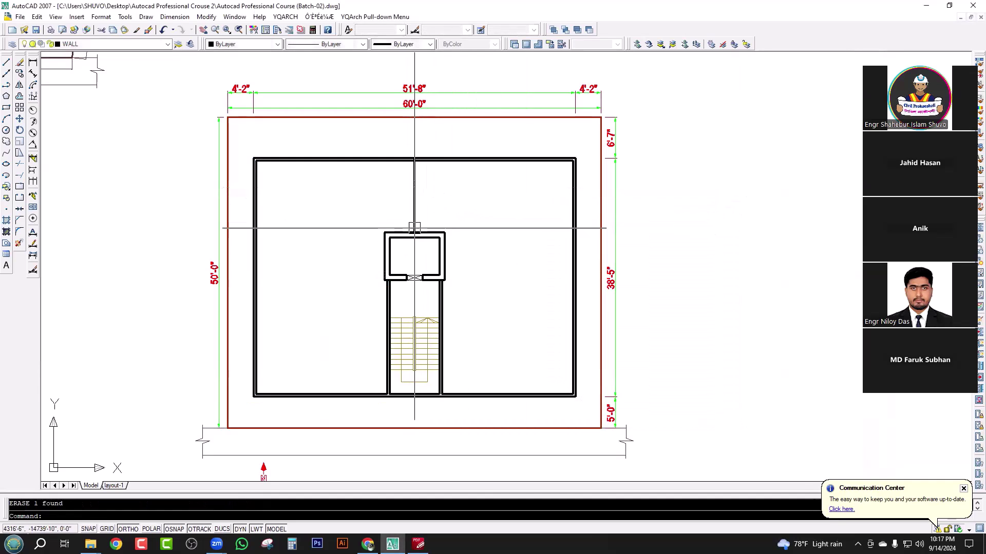
scroll(368, 326, "up", 1)
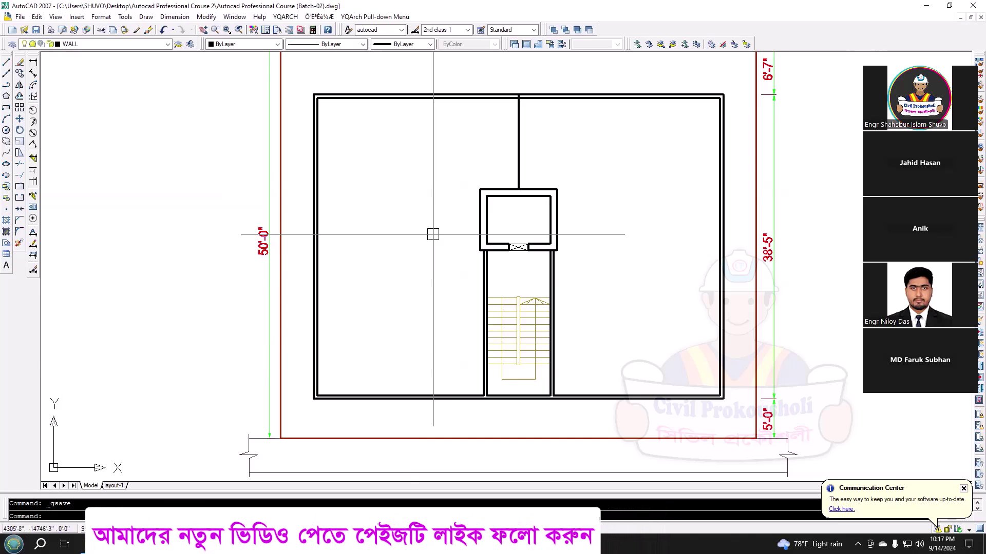
scroll(446, 383, "up", 3)
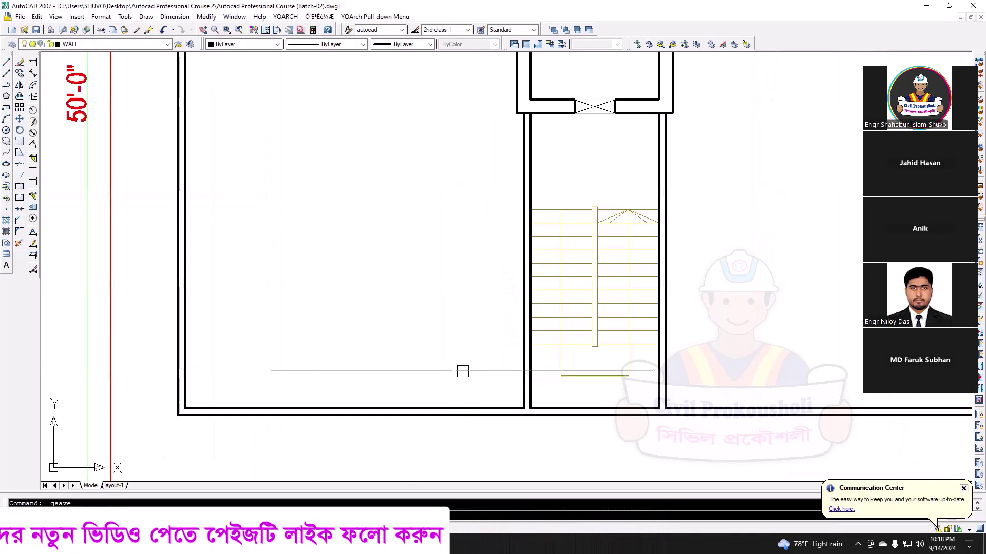
scroll(463, 372, "down", 2)
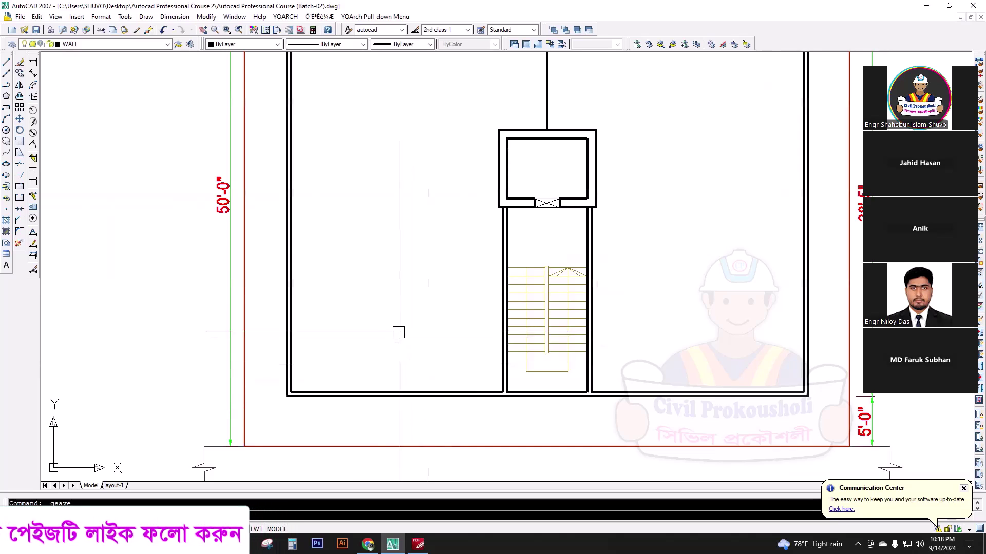
scroll(398, 333, "down", 2)
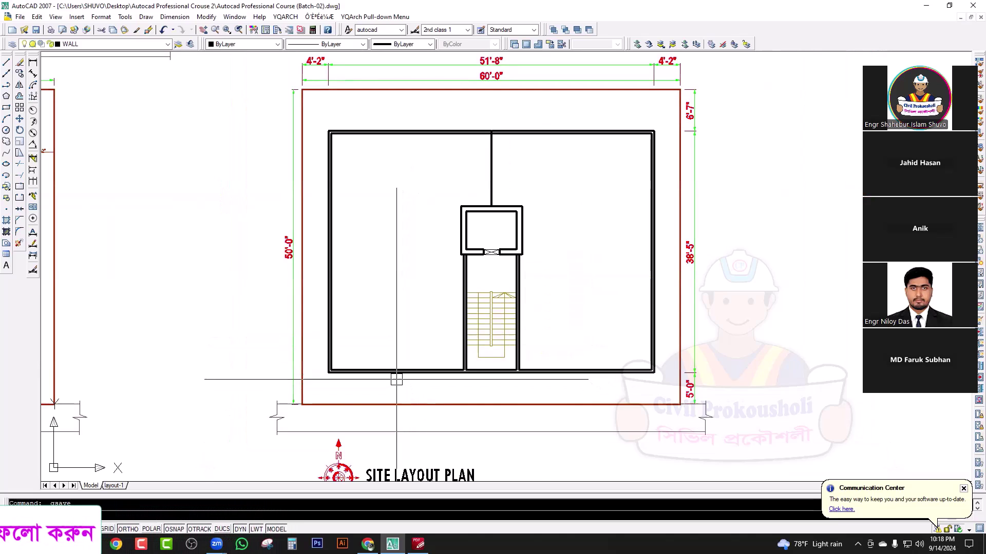